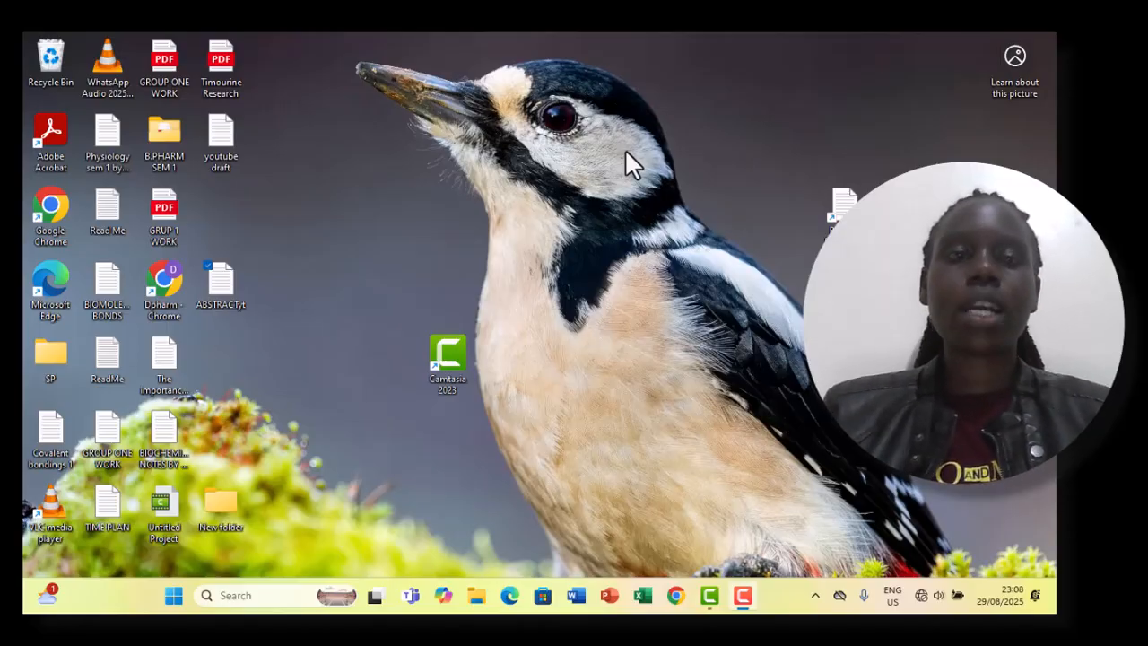
Open the ABSTRACTyt document and modify its Normal style to centered alignment, applying it to new documents based on this template
{"action": "double_click", "coordinate": [219, 285]}
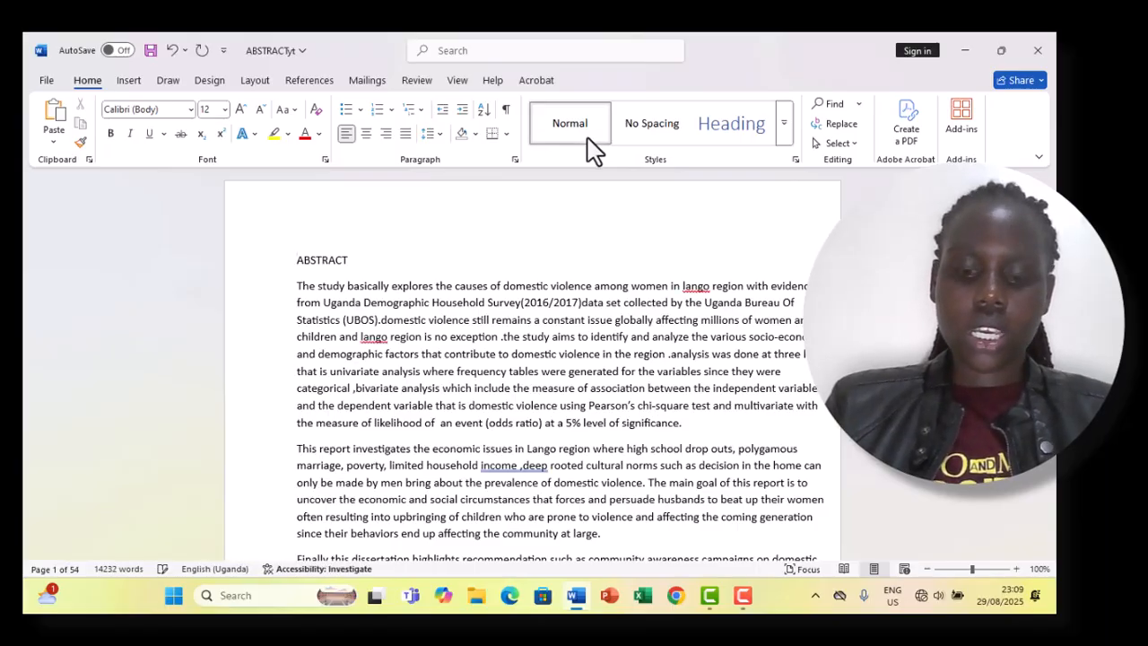
{"action": "right_click", "coordinate": [589, 145]}
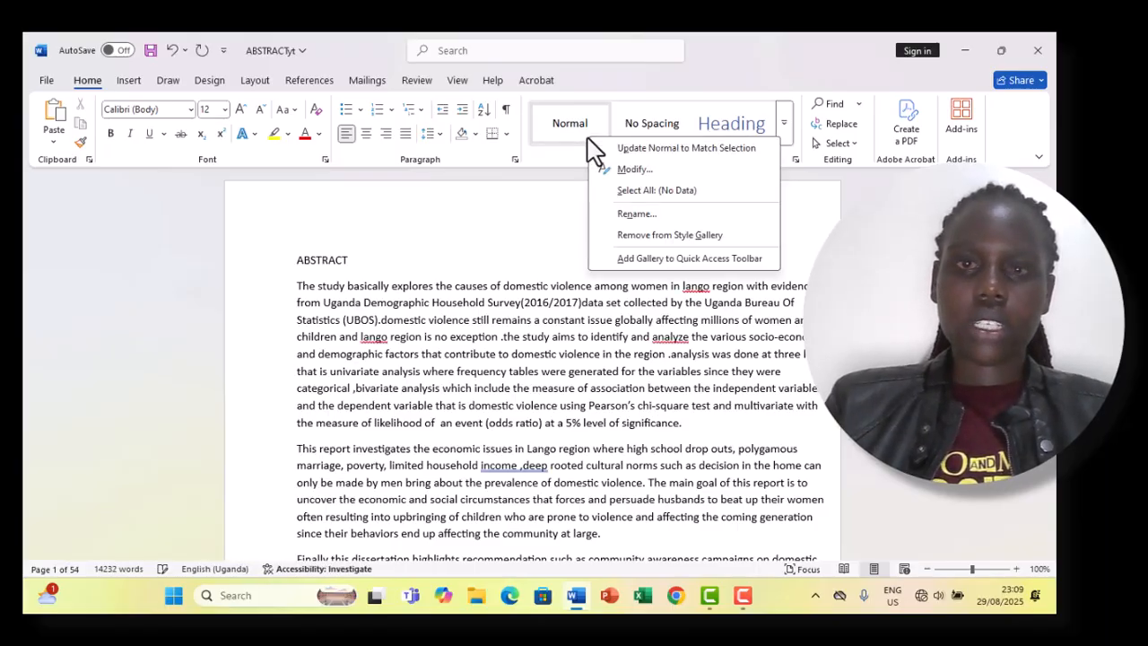
{"action": "left_click", "coordinate": [639, 169]}
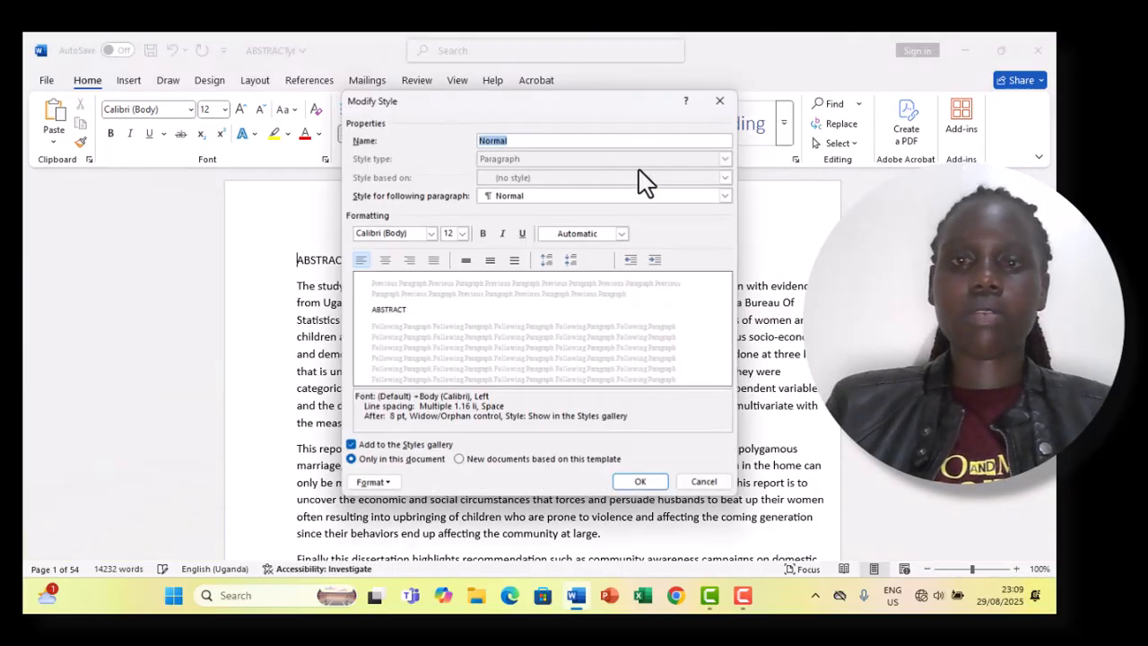
{"action": "left_click", "coordinate": [384, 260]}
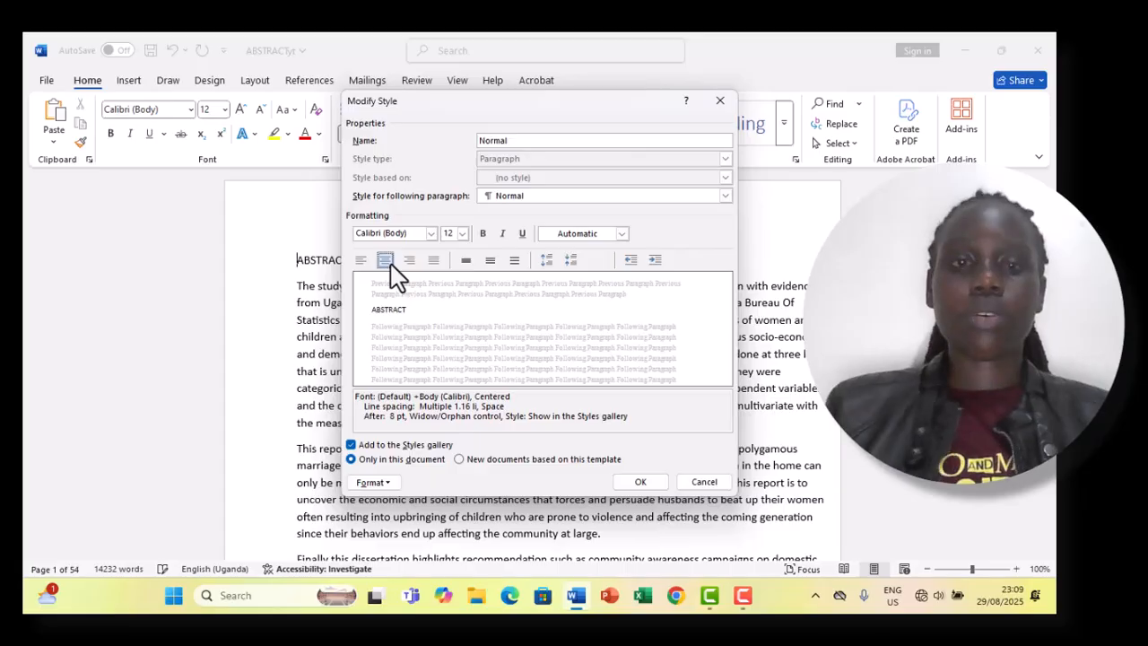
{"action": "left_click", "coordinate": [476, 457]}
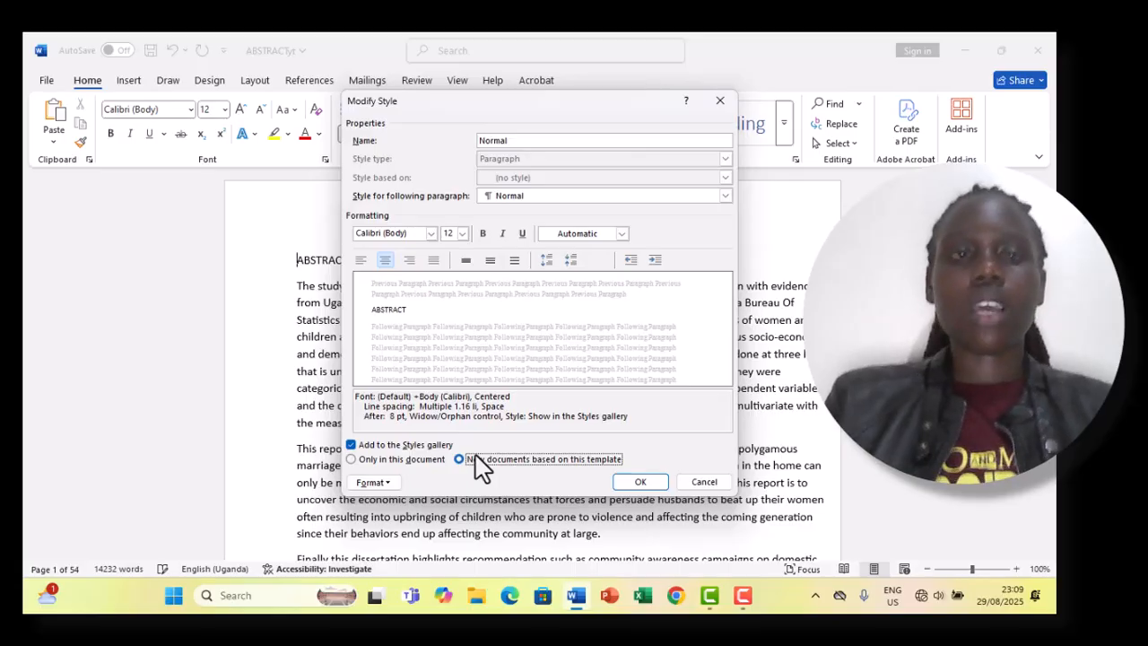
{"action": "left_click", "coordinate": [640, 483]}
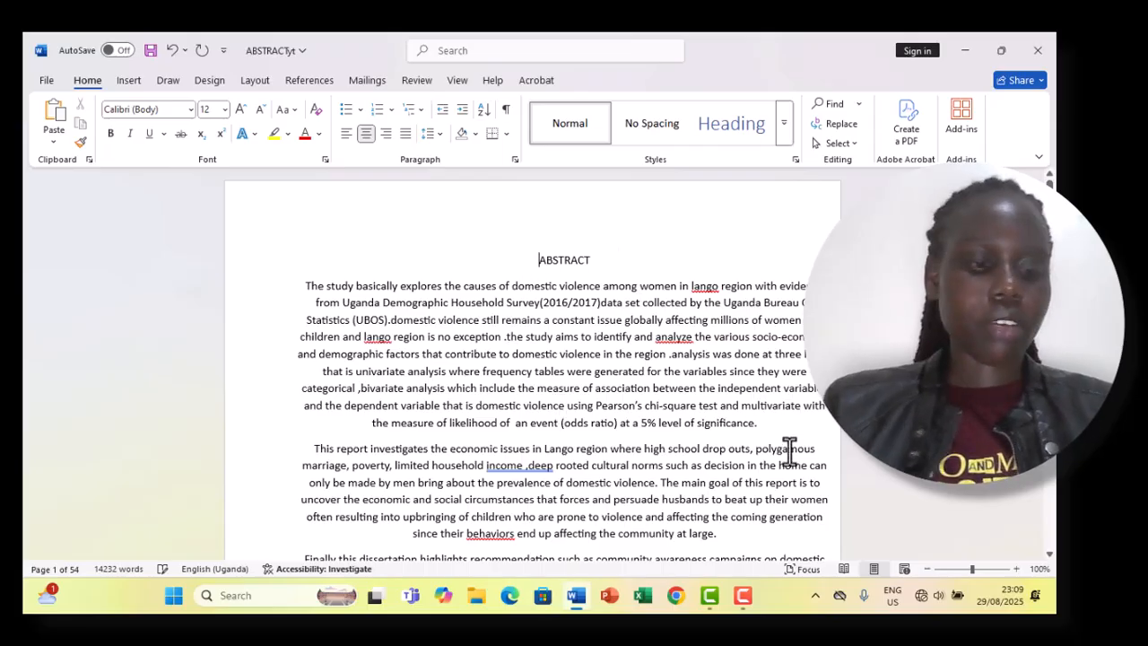
Apply the Normal style to the entire document's text
{"action": "key", "text": "ctrl+a"}
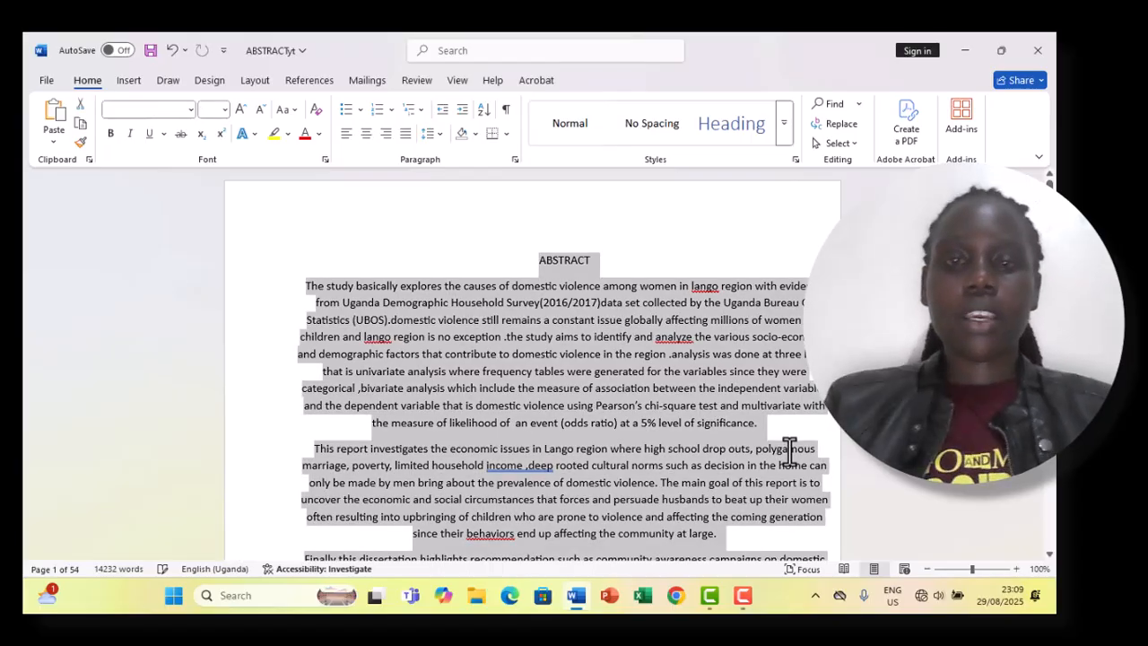
{"action": "left_click", "coordinate": [572, 136]}
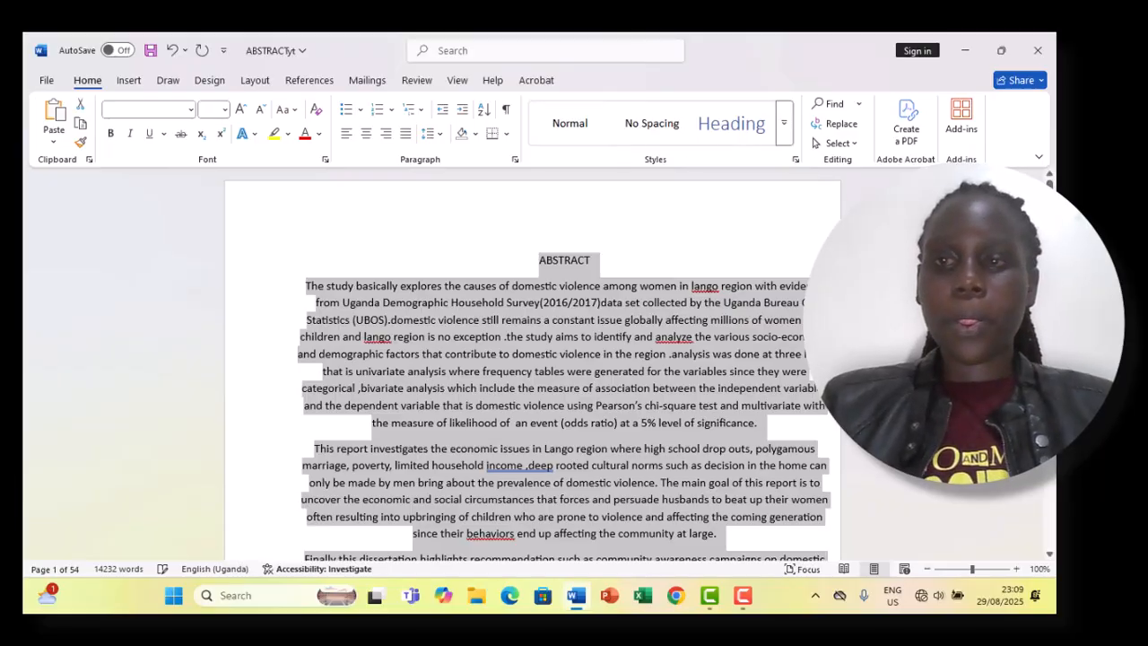
{"action": "left_click", "coordinate": [593, 260]}
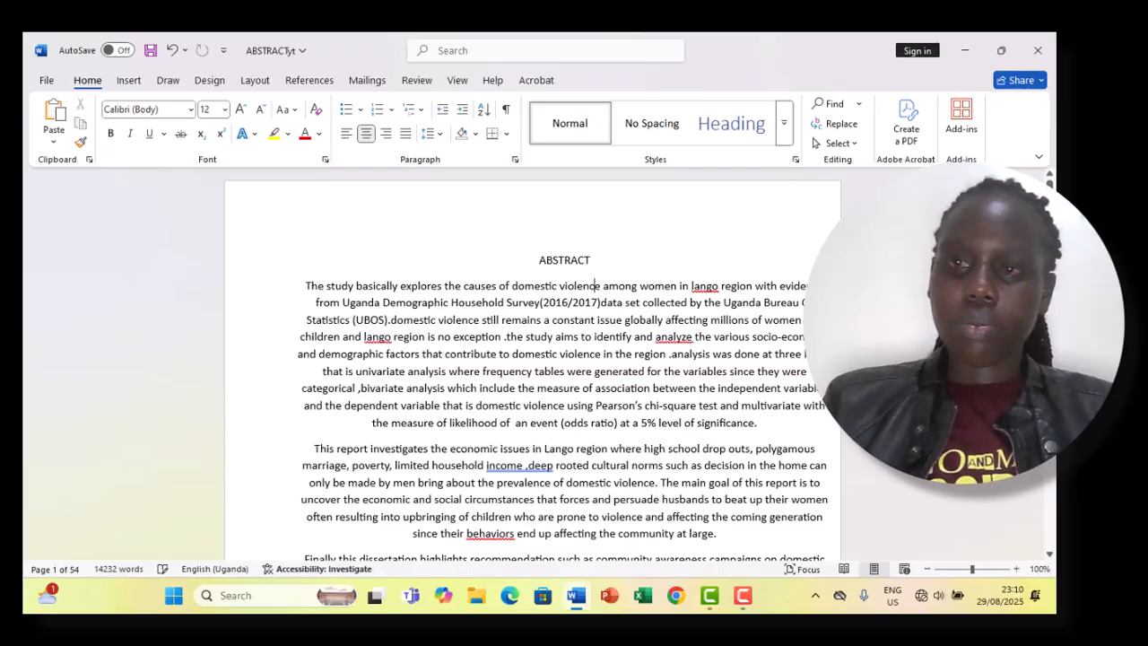
Look through the document from the abstract to section 1.2 Background of the study to examine the paragraph formatting
{"action": "key", "text": "Down"}
{"action": "key", "text": "Down"}
{"action": "key", "text": "Down"}
{"action": "key", "text": "Down"}
{"action": "key", "text": "Down"}
{"action": "key", "text": "Down"}
{"action": "key", "text": "Down"}
{"action": "key", "text": "Down"}
{"action": "key", "text": "Down"}
{"action": "key", "text": "Down"}
{"action": "key", "text": "Down"}
{"action": "key", "text": "Down"}
{"action": "key", "text": "Down"}
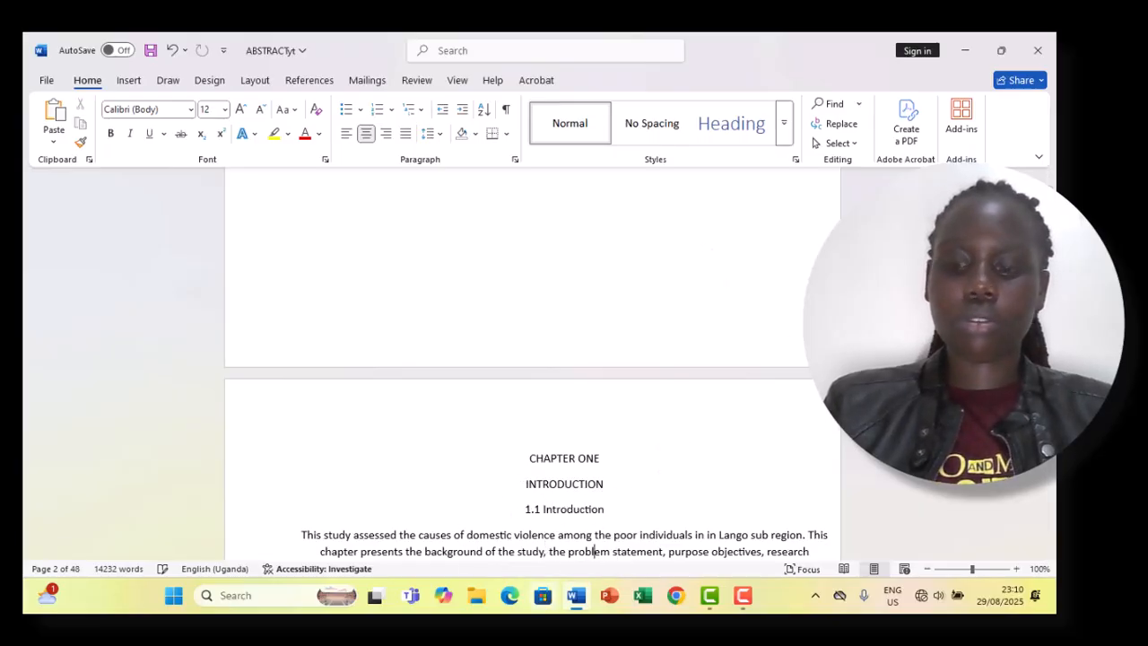
{"action": "scroll", "coordinate": [596, 551], "scroll_direction": "down", "scroll_amount": 3}
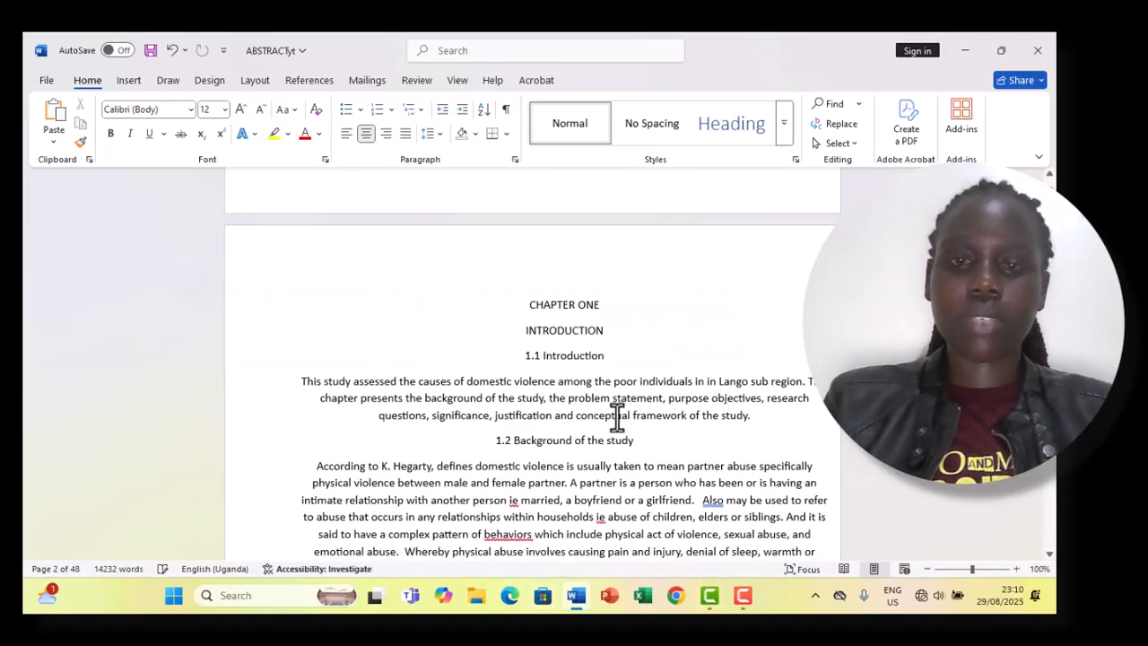
{"action": "key", "text": "Down"}
{"action": "key", "text": "Down"}
{"action": "key", "text": "Down"}
{"action": "key", "text": "Down"}
{"action": "key", "text": "Down"}
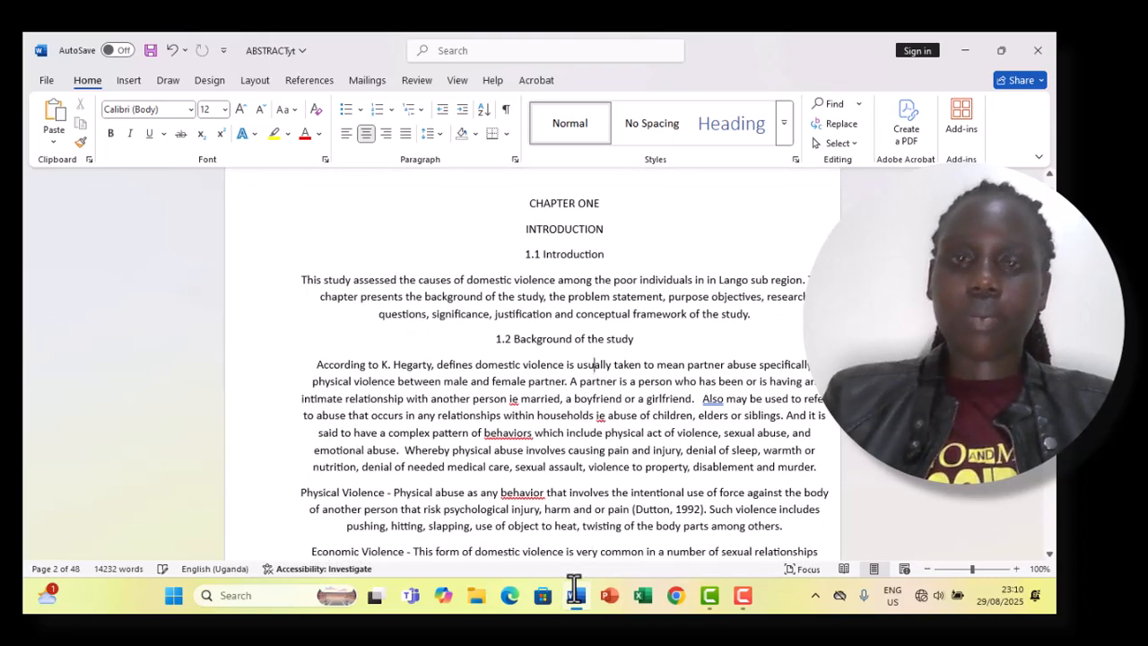
Apply the Heading 1 style to the ABSTRACT title at the start of the document
{"action": "key", "text": "Up"}
{"action": "key", "text": "Up"}
{"action": "key", "text": "Up"}
{"action": "key", "text": "Up"}
{"action": "key", "text": "Up"}
{"action": "key", "text": "Up"}
{"action": "key", "text": "Up"}
{"action": "key", "text": "Up"}
{"action": "key", "text": "Up"}
{"action": "key", "text": "Up"}
{"action": "key", "text": "Up"}
{"action": "key", "text": "Up"}
{"action": "key", "text": "Up"}
{"action": "key", "text": "Up"}
{"action": "key", "text": "Up"}
{"action": "key", "text": "Up"}
{"action": "key", "text": "Up"}
{"action": "key", "text": "Up"}
{"action": "key", "text": "Up"}
{"action": "key", "text": "Up"}
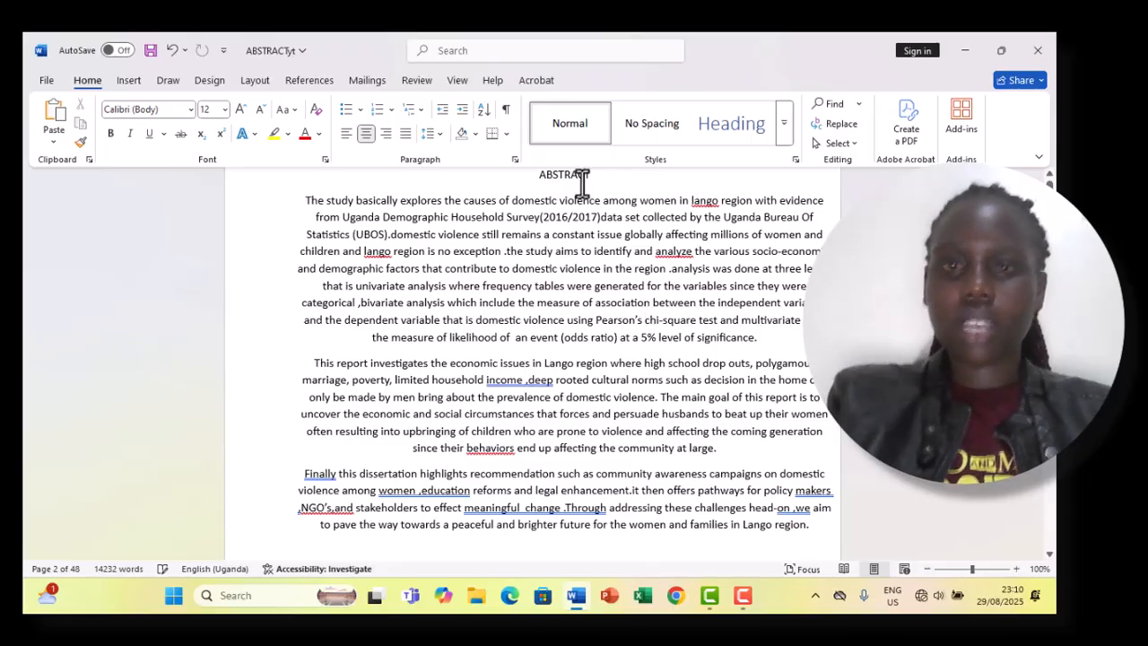
{"action": "left_click", "coordinate": [739, 143]}
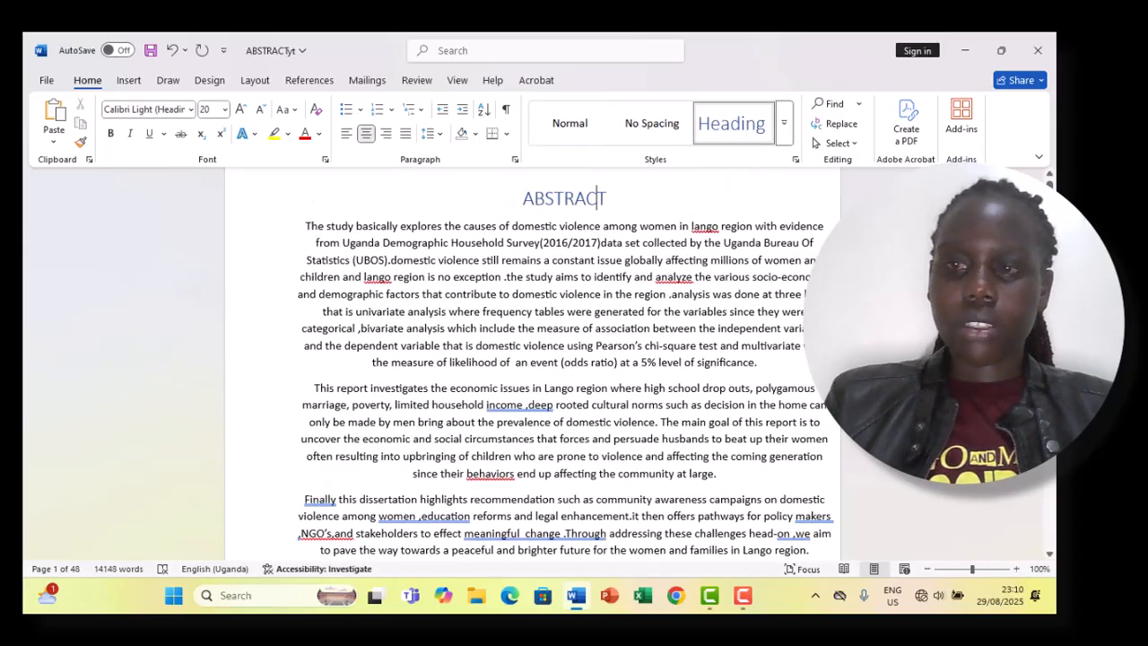
Apply the Heading 1 style to the CHAPTER ONE and INTRODUCTION lines on page 2
{"action": "scroll", "coordinate": [532, 363], "scroll_direction": "down", "scroll_amount": 17}
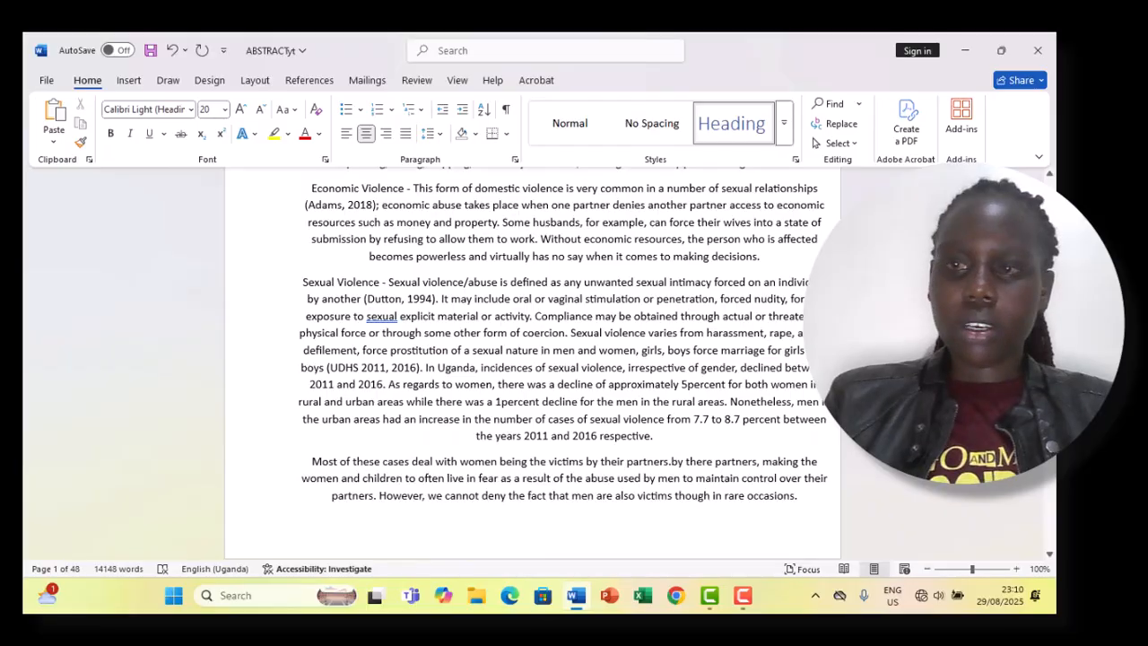
{"action": "scroll", "coordinate": [532, 363], "scroll_direction": "up", "scroll_amount": 3}
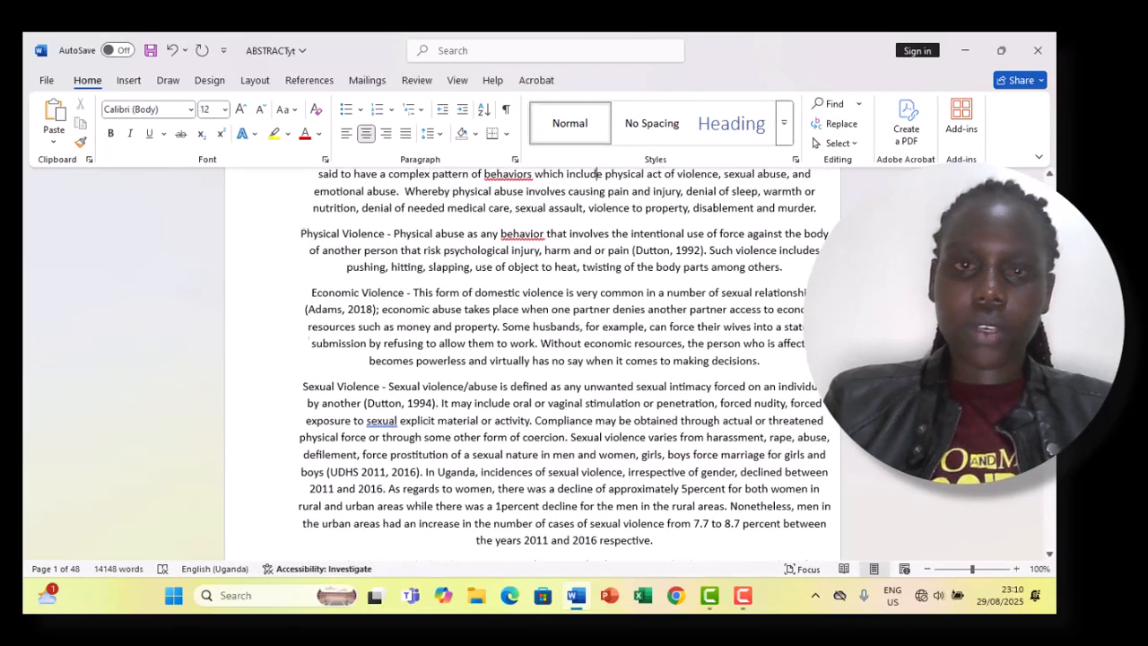
{"action": "scroll", "coordinate": [532, 363], "scroll_direction": "up", "scroll_amount": 4}
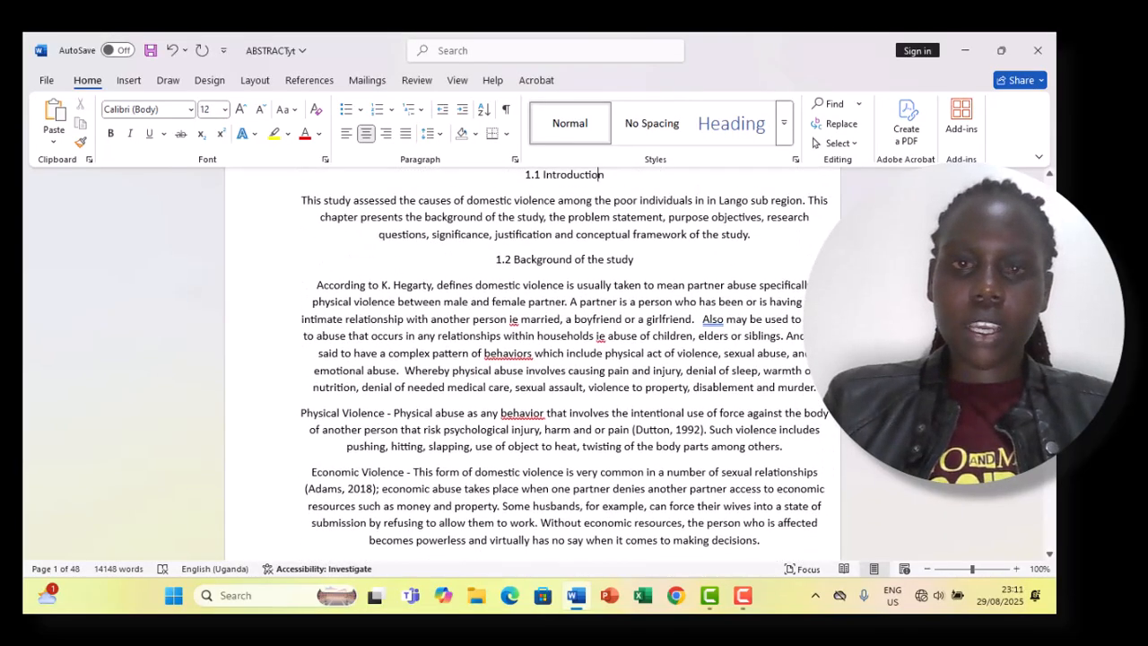
{"action": "scroll", "coordinate": [532, 363], "scroll_direction": "up", "scroll_amount": 5}
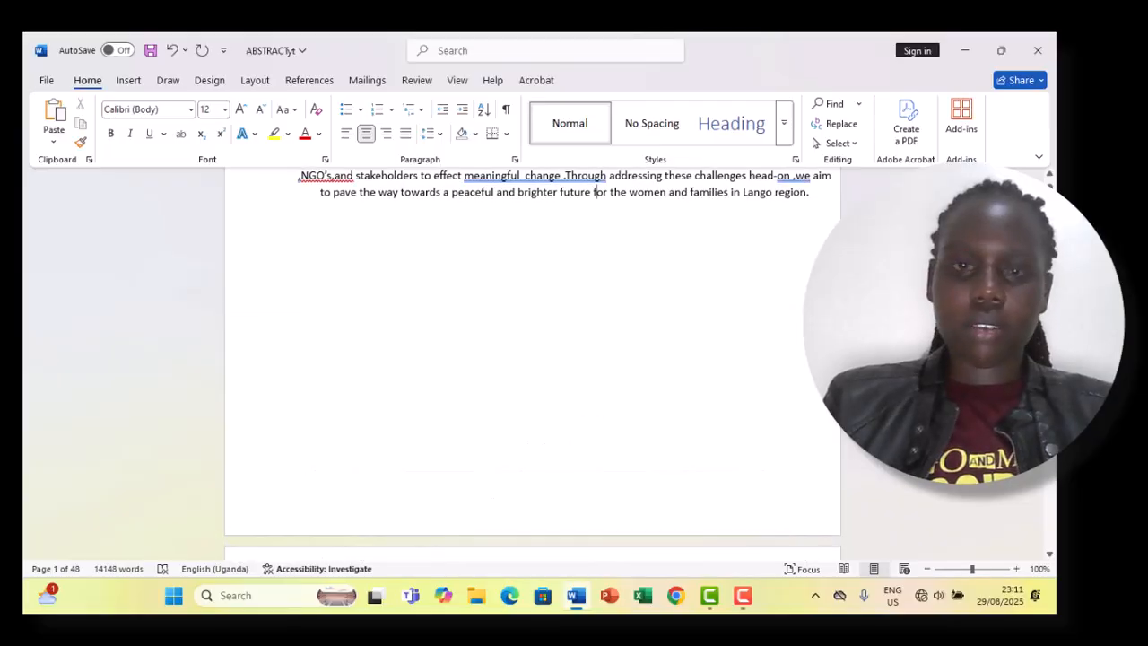
{"action": "scroll", "coordinate": [533, 363], "scroll_direction": "down", "scroll_amount": 3}
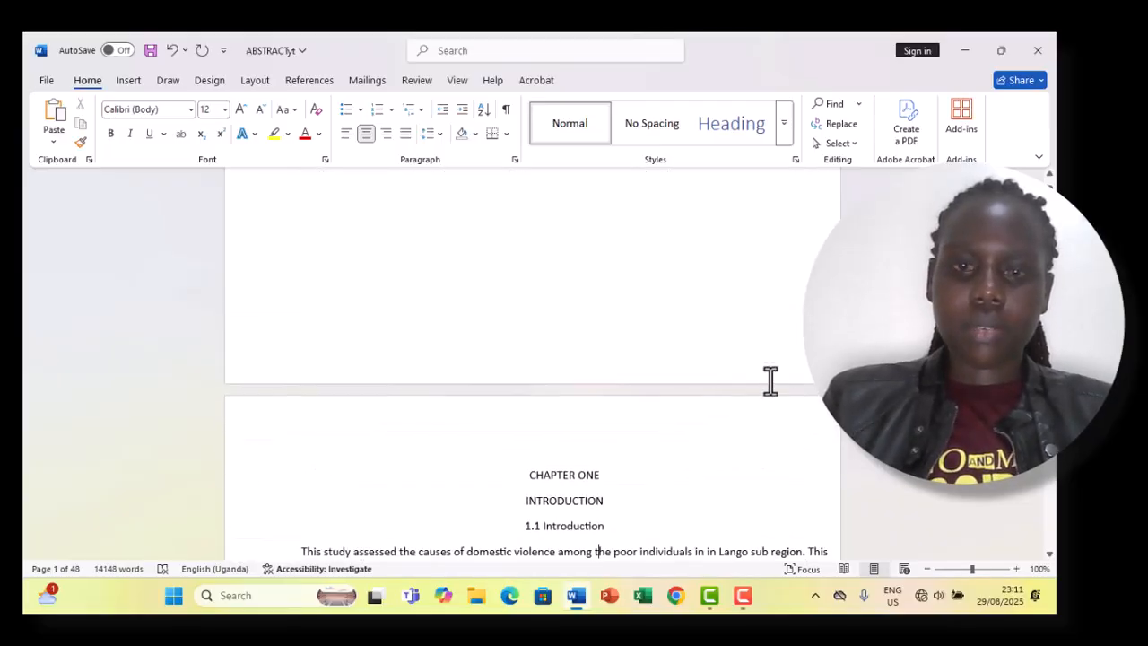
{"action": "left_click", "coordinate": [598, 485]}
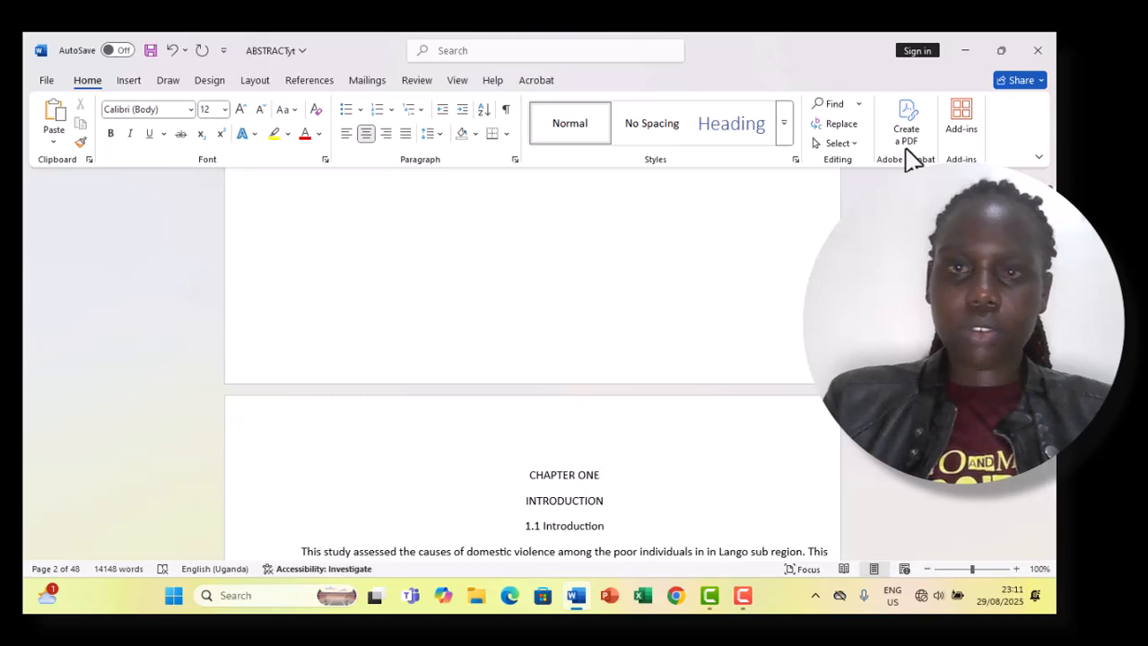
{"action": "left_click", "coordinate": [769, 148]}
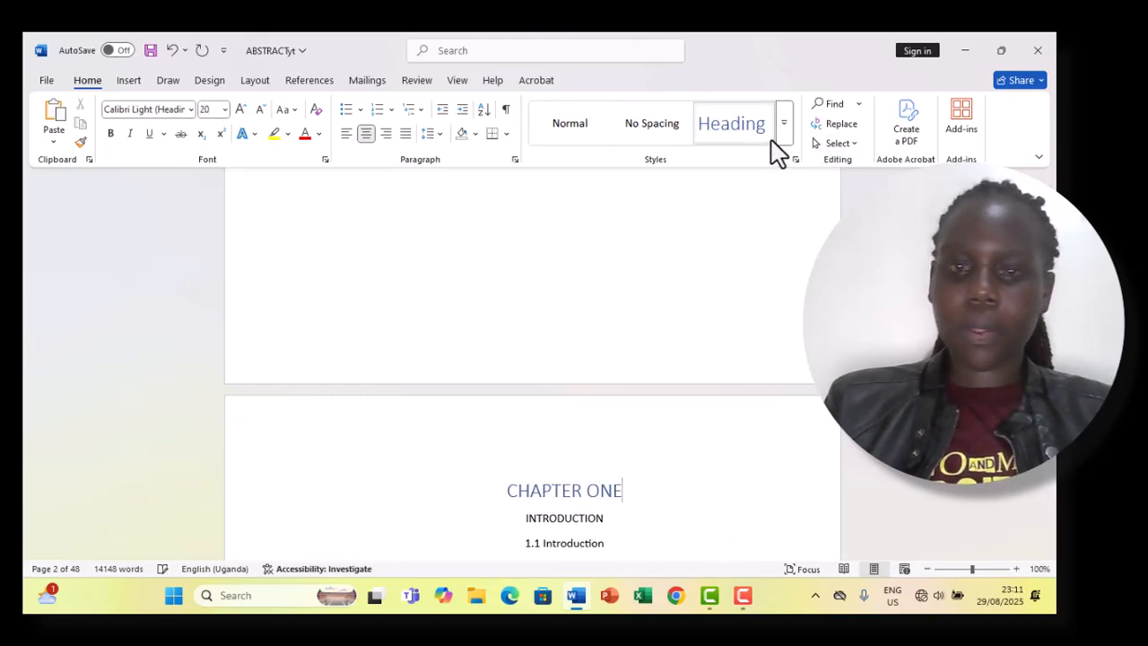
{"action": "left_click", "coordinate": [562, 519]}
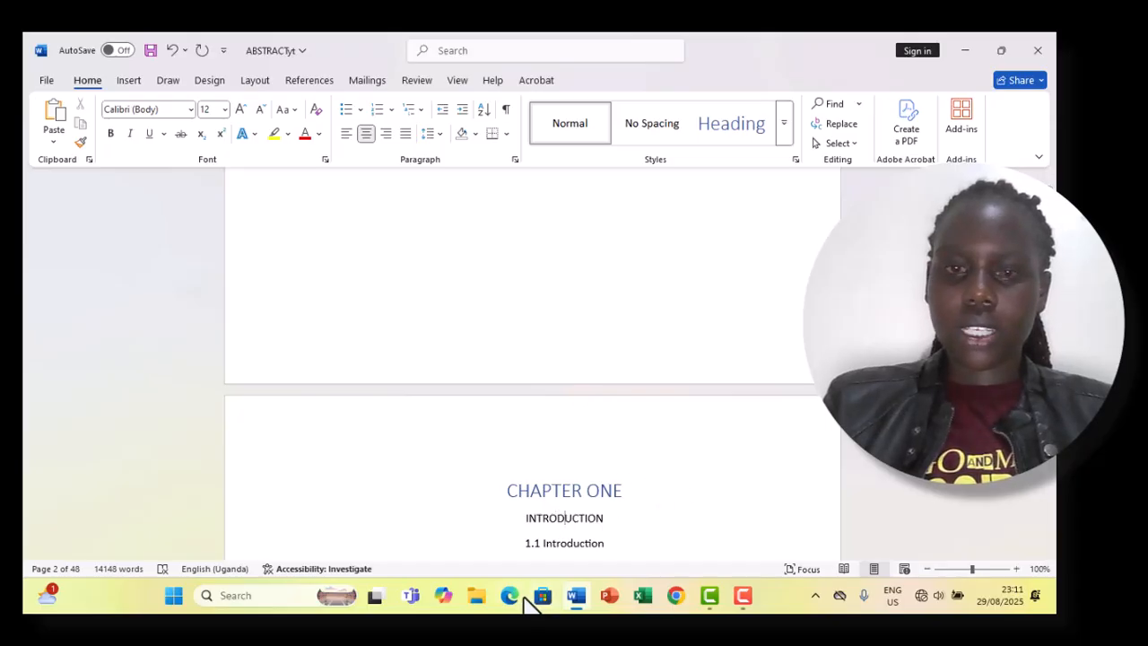
{"action": "left_click", "coordinate": [751, 123]}
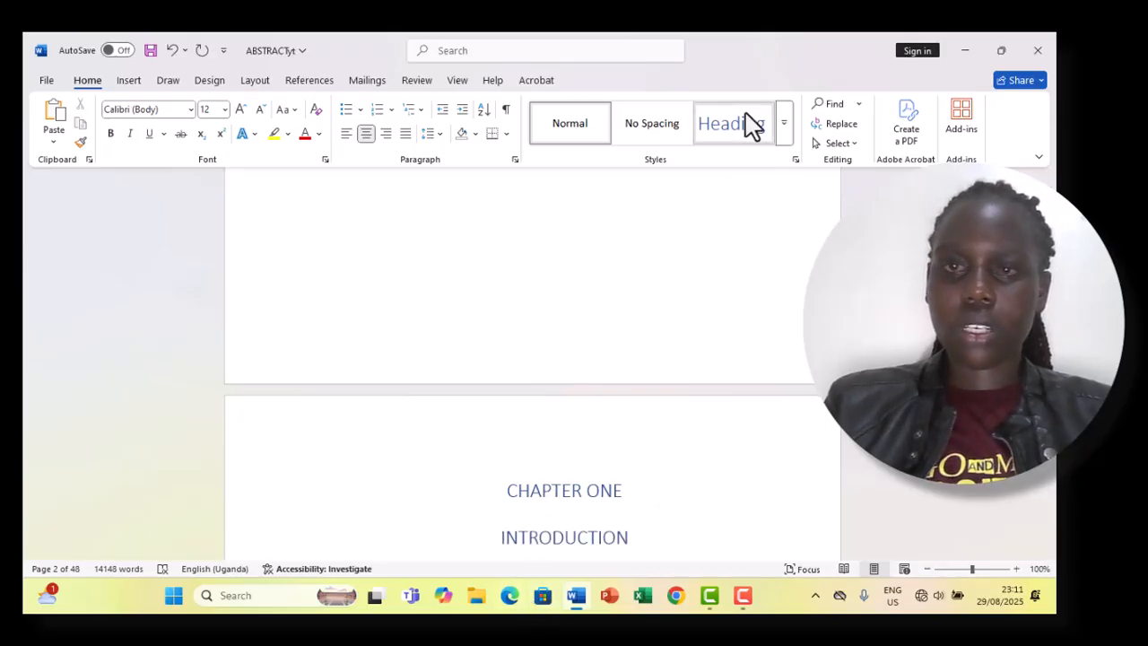
Apply the Heading 2 style to the 1.1 Introduction subheading
{"action": "key", "text": "Down"}
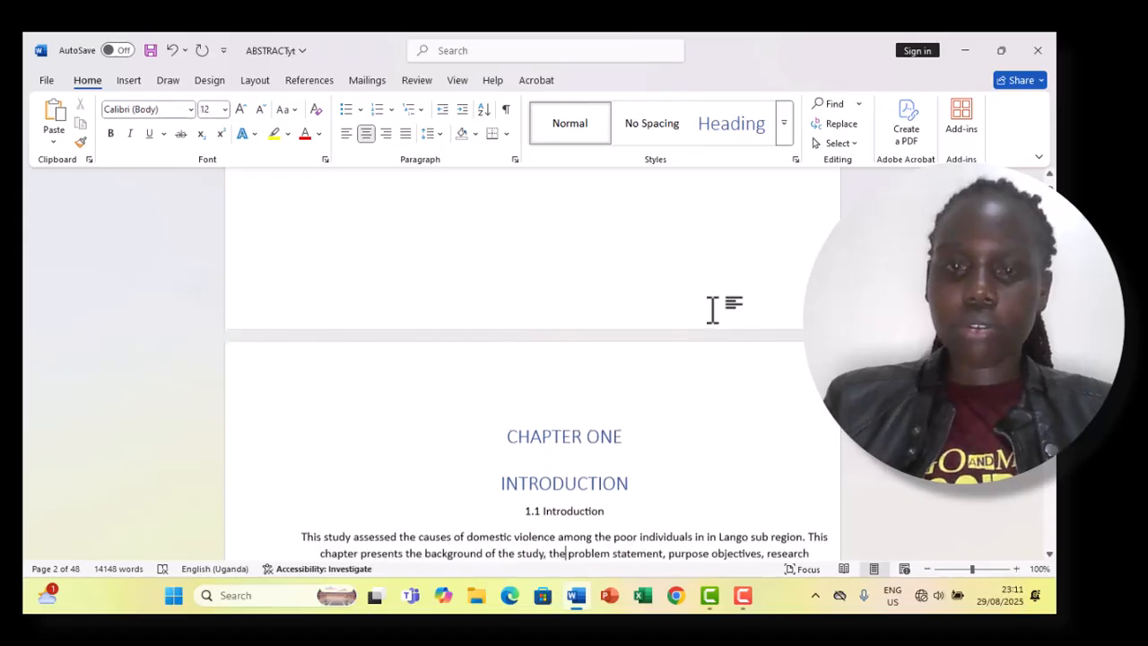
{"action": "left_click", "coordinate": [556, 507]}
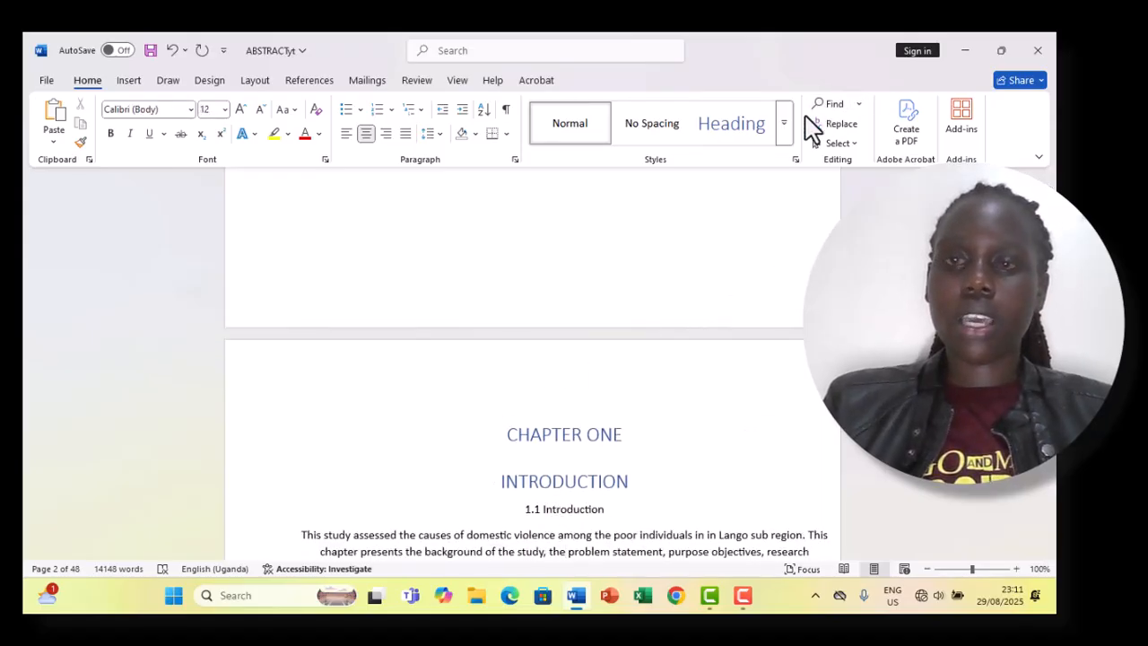
{"action": "left_click", "coordinate": [784, 132]}
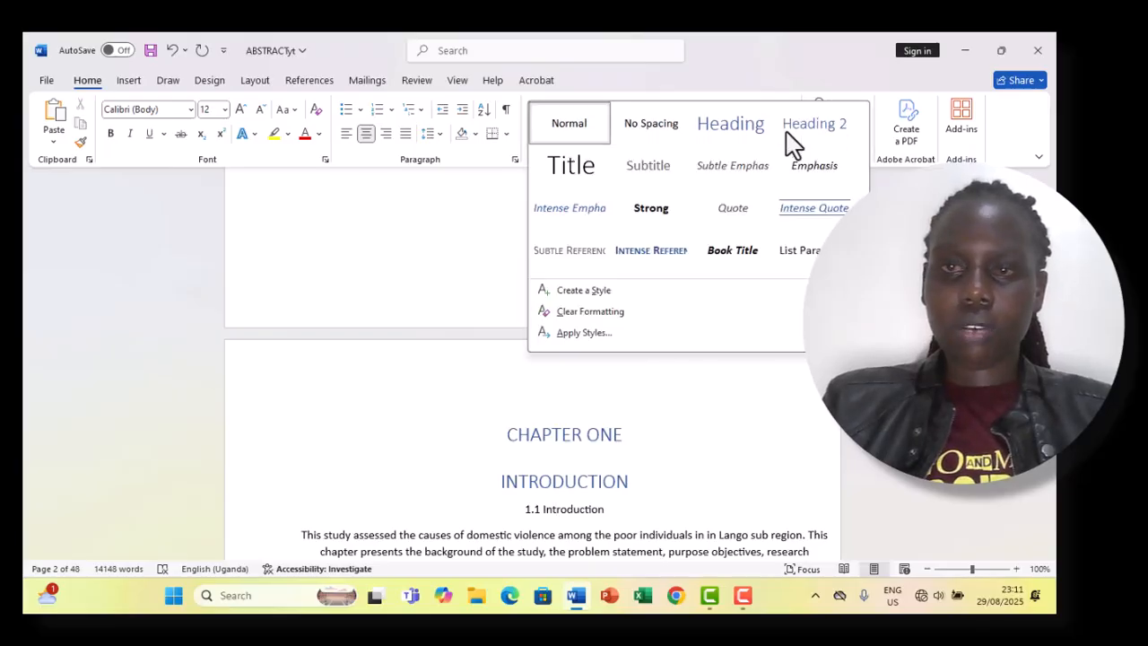
{"action": "left_click", "coordinate": [841, 123]}
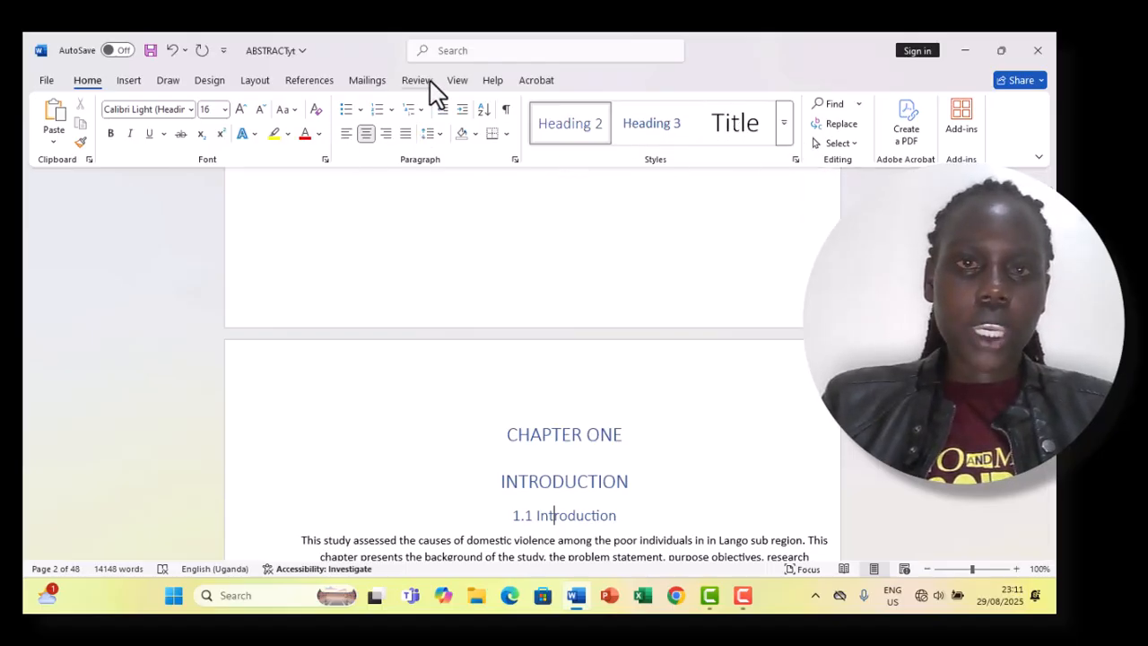
Show the Navigation Pane beside the document to list its headings
{"action": "left_click", "coordinate": [455, 83]}
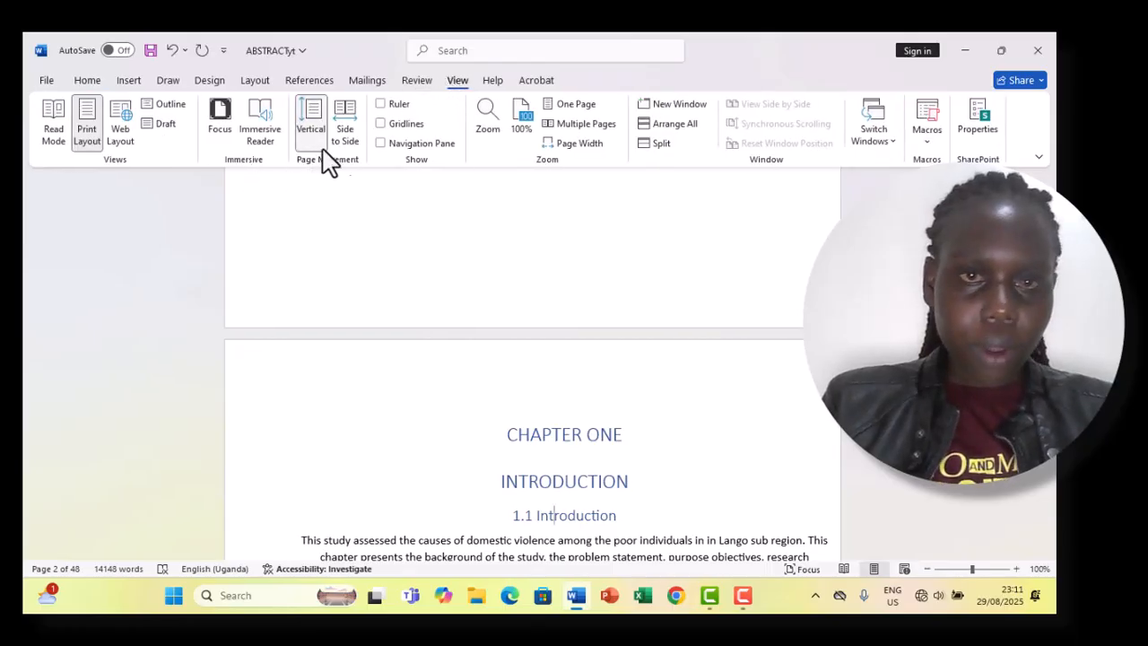
{"action": "key", "text": "F9"}
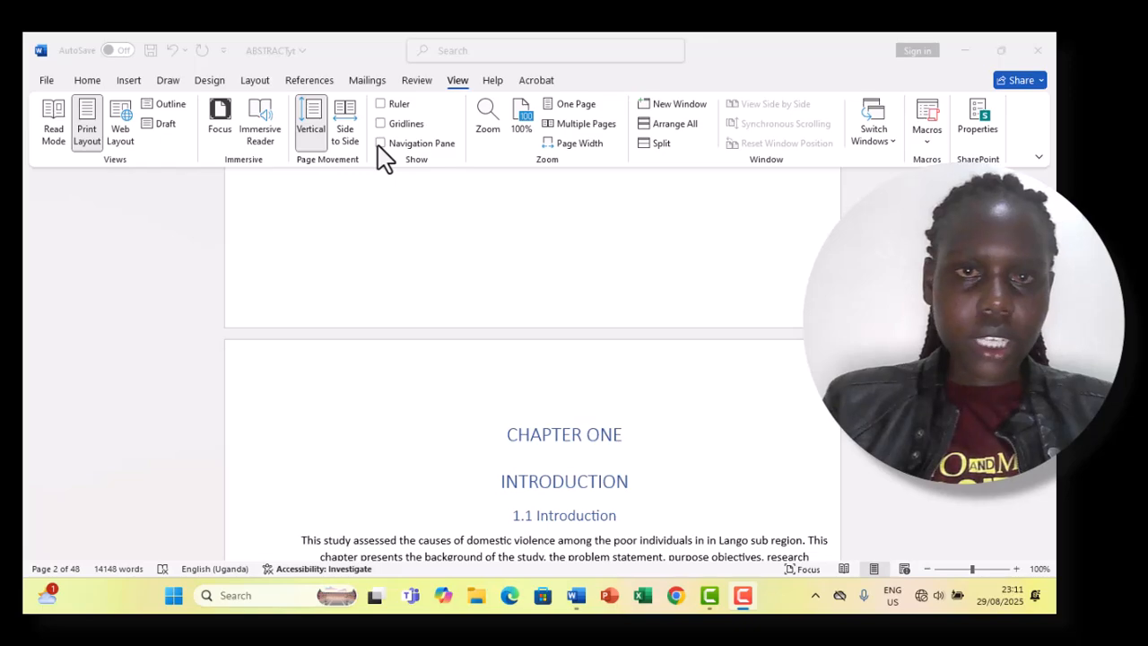
{"action": "left_click", "coordinate": [382, 145]}
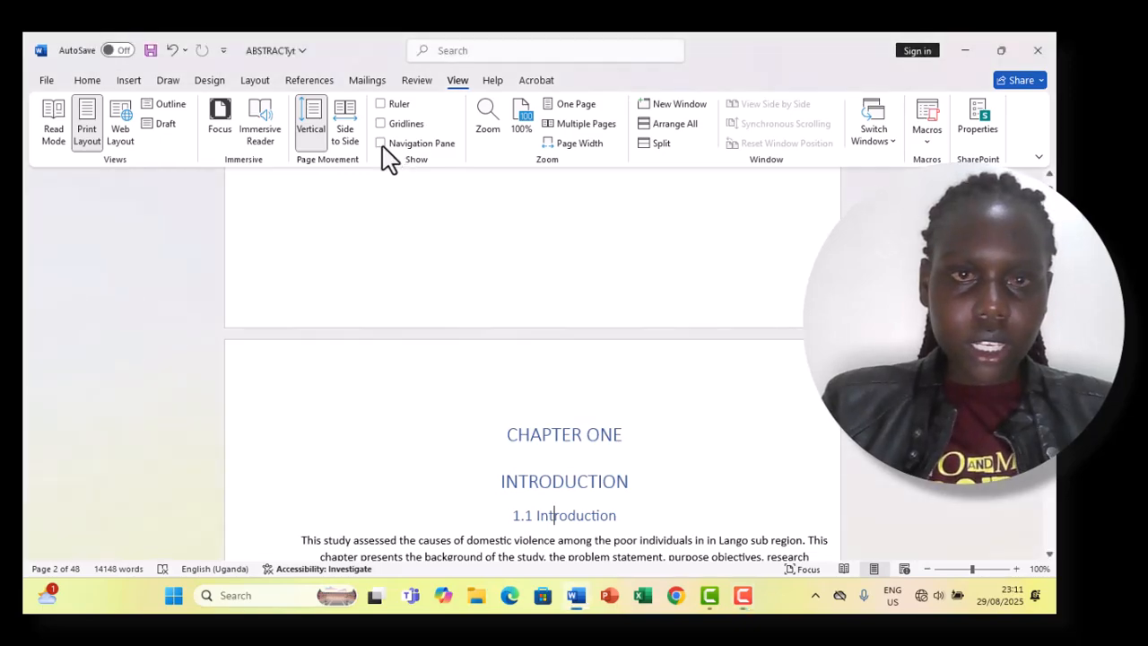
{"action": "key", "text": "F9"}
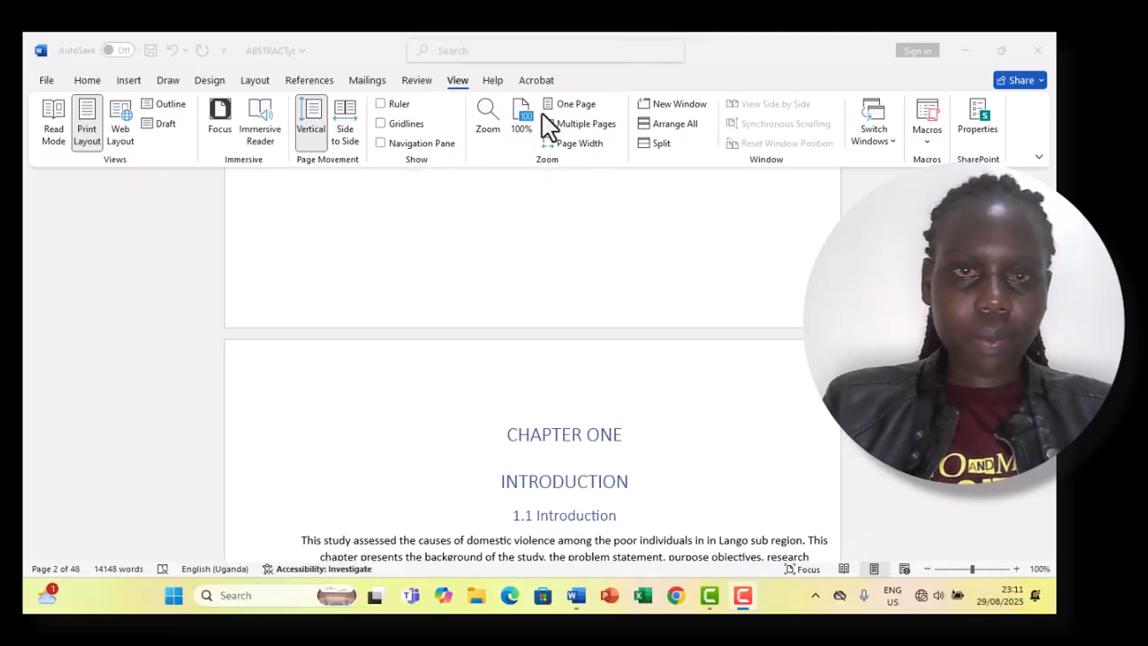
{"action": "left_click", "coordinate": [392, 157]}
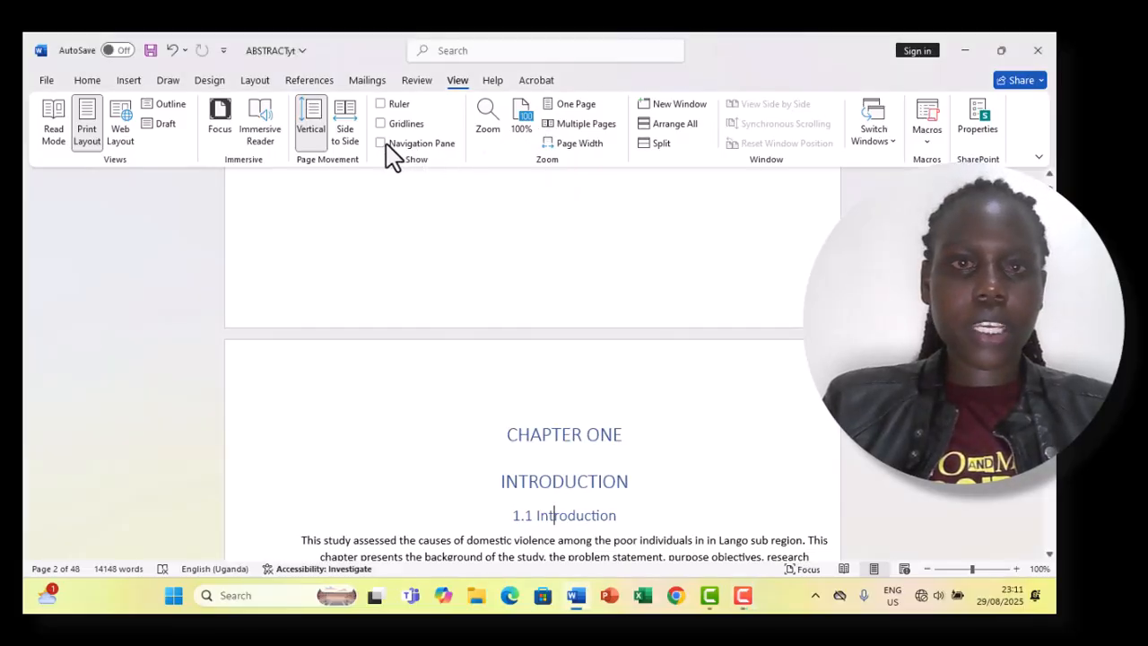
{"action": "left_click", "coordinate": [381, 144]}
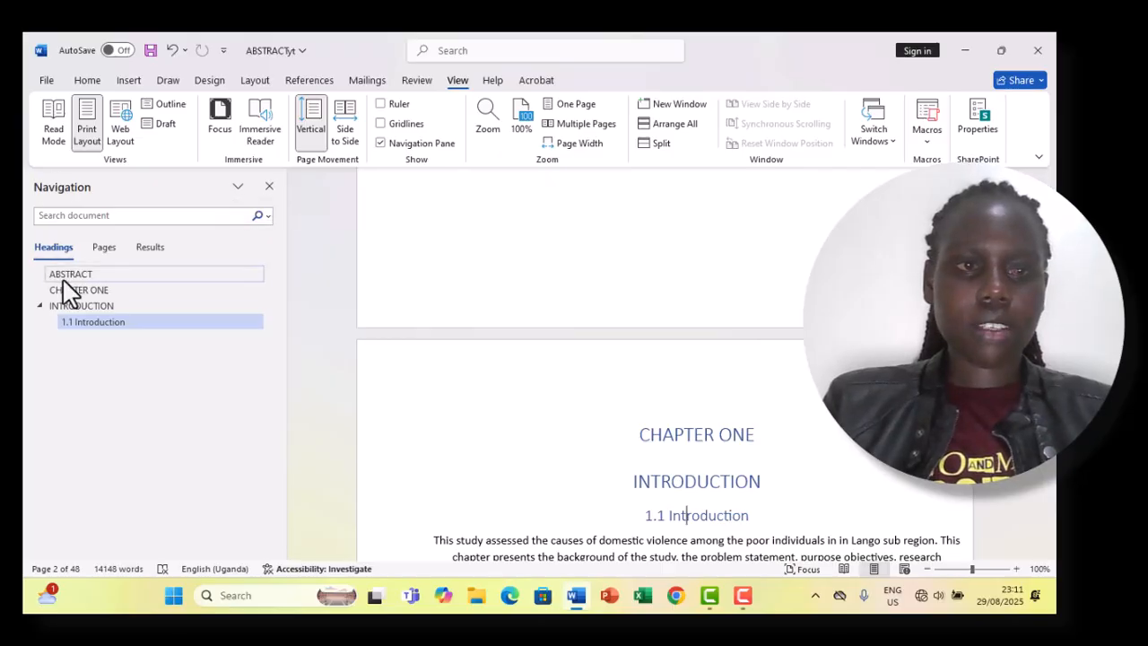
Apply the Heading 2 style to the 1.2 Background of the study subheading
{"action": "left_click", "coordinate": [87, 80]}
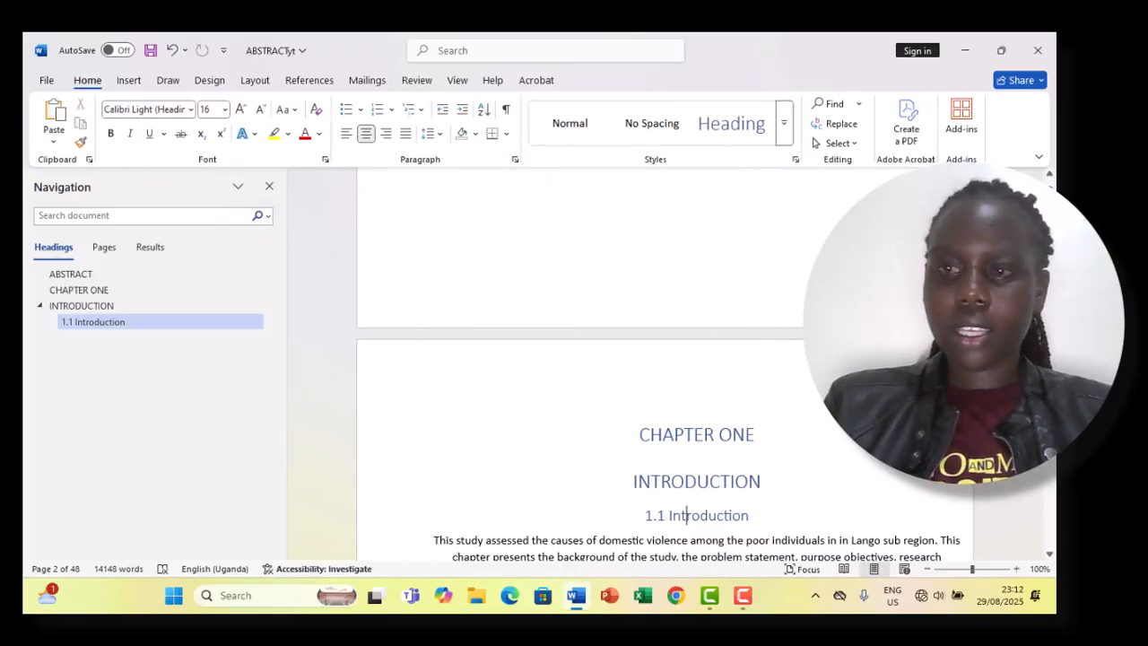
{"action": "scroll", "coordinate": [664, 363], "scroll_direction": "down", "scroll_amount": 15}
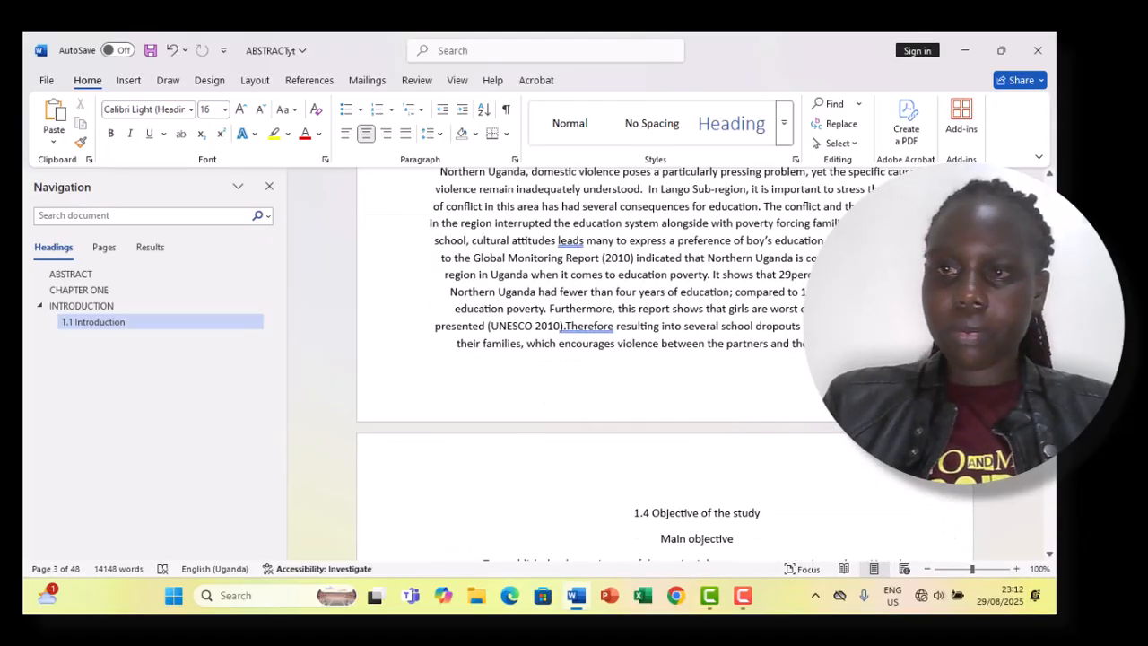
{"action": "scroll", "coordinate": [663, 363], "scroll_direction": "up", "scroll_amount": 15}
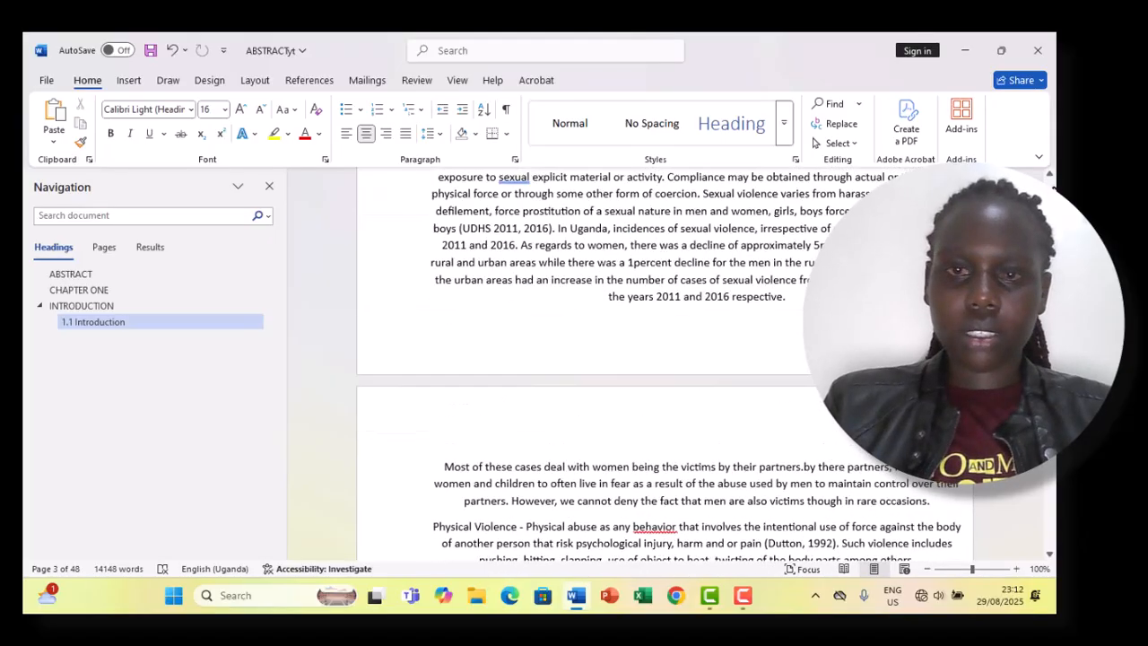
{"action": "scroll", "coordinate": [664, 363], "scroll_direction": "down", "scroll_amount": 10}
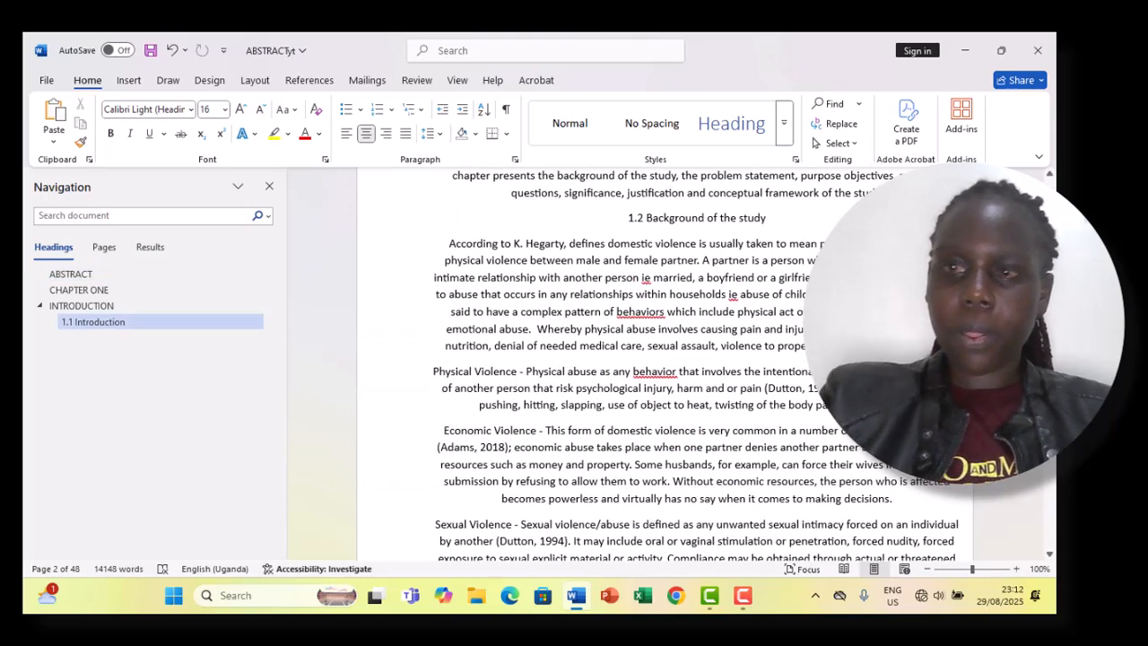
{"action": "scroll", "coordinate": [663, 363], "scroll_direction": "up", "scroll_amount": 3}
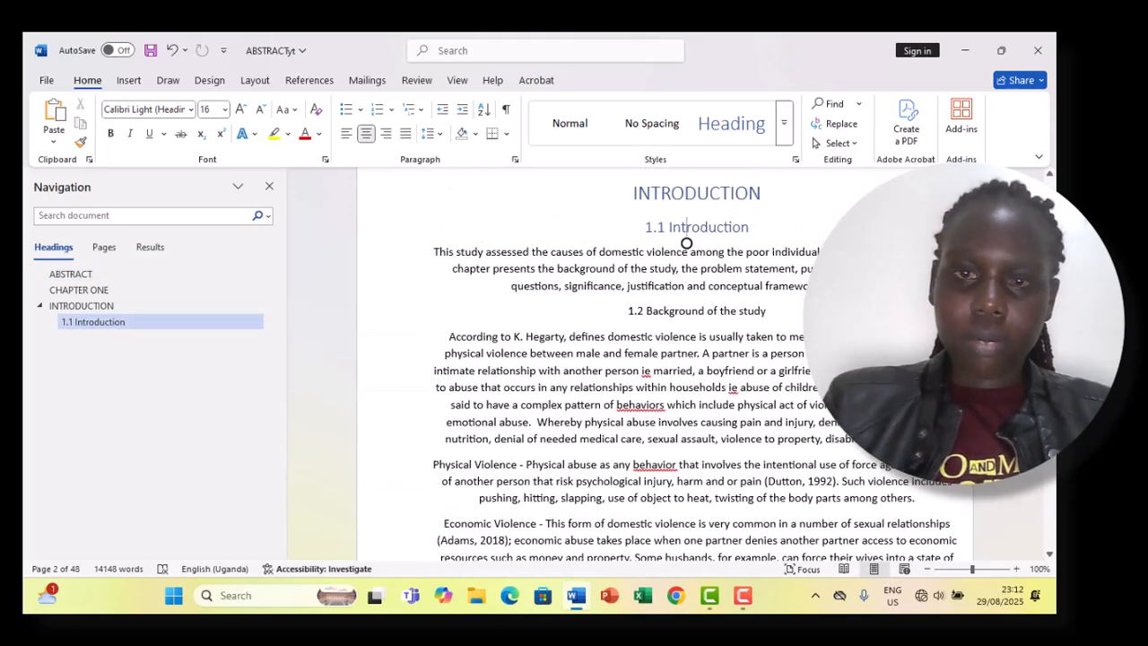
{"action": "left_click", "coordinate": [749, 311]}
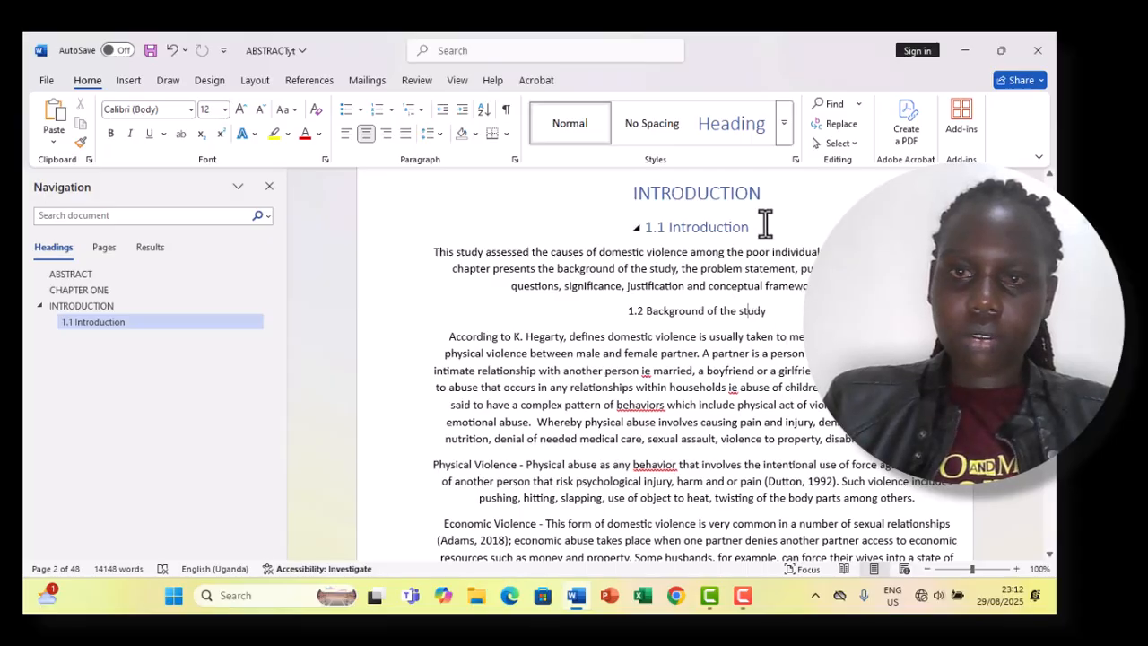
{"action": "left_click", "coordinate": [783, 137]}
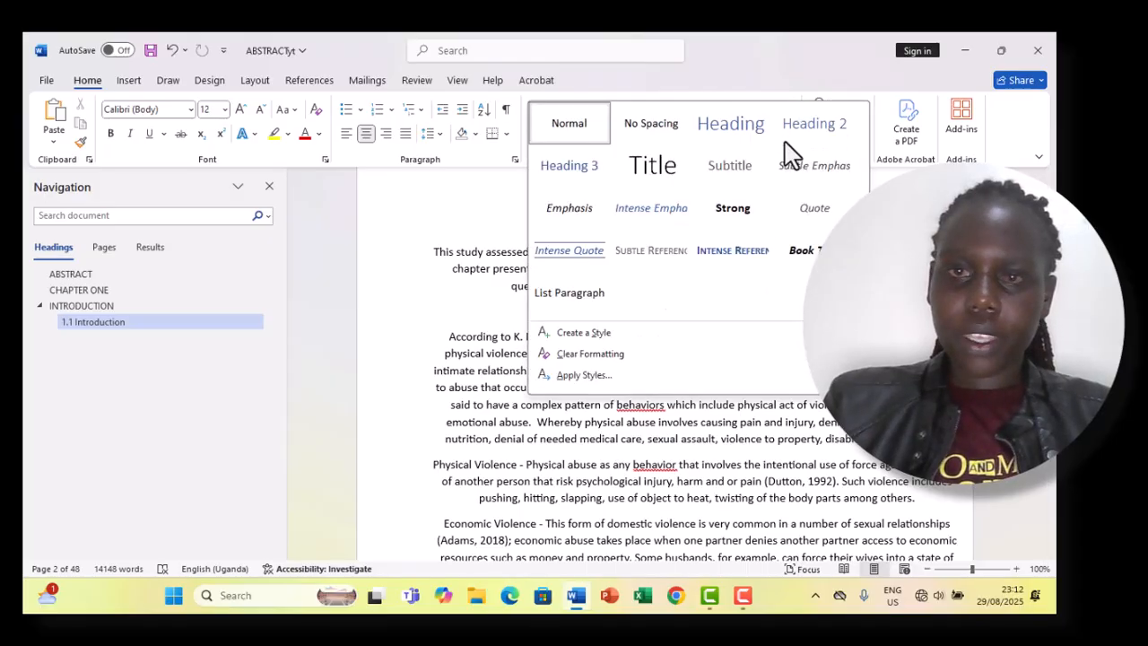
{"action": "left_click", "coordinate": [816, 123]}
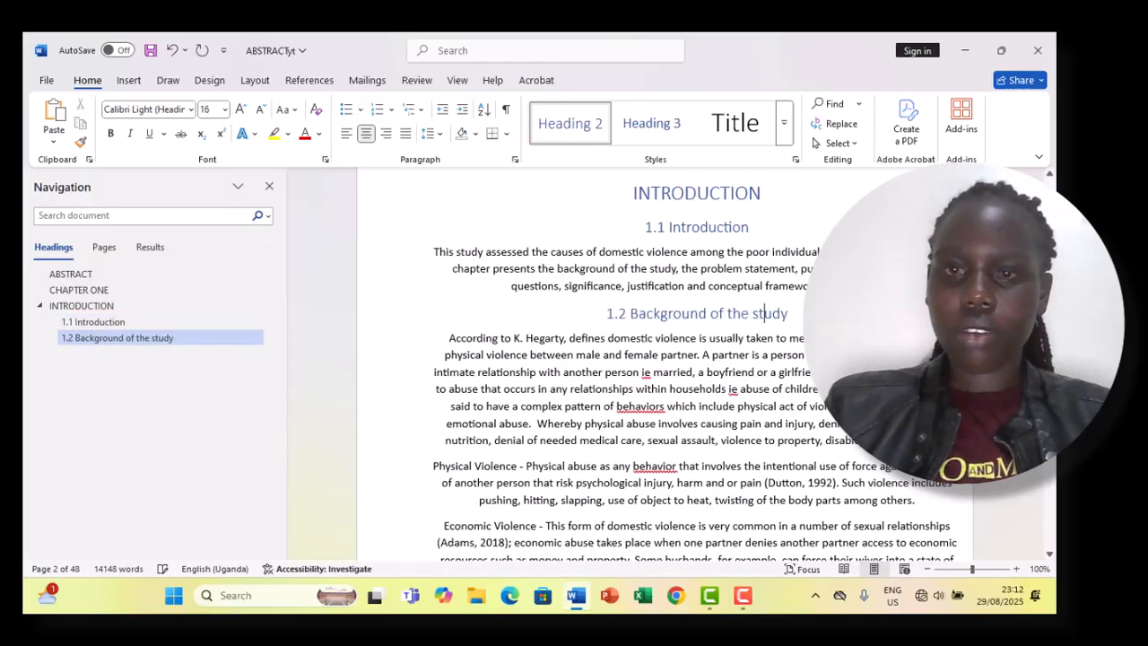
Apply the Heading 2 style to the 1.3 Problem statement subheading
{"action": "scroll", "coordinate": [664, 368], "scroll_direction": "down", "scroll_amount": 6}
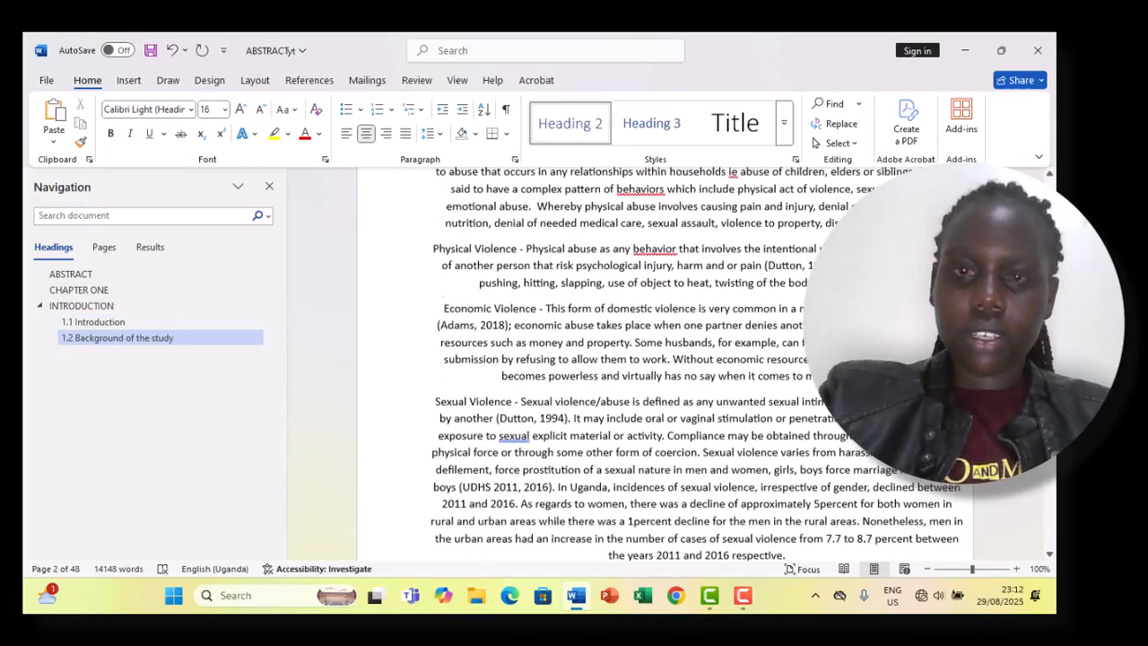
{"action": "scroll", "coordinate": [663, 367], "scroll_direction": "down", "scroll_amount": 5}
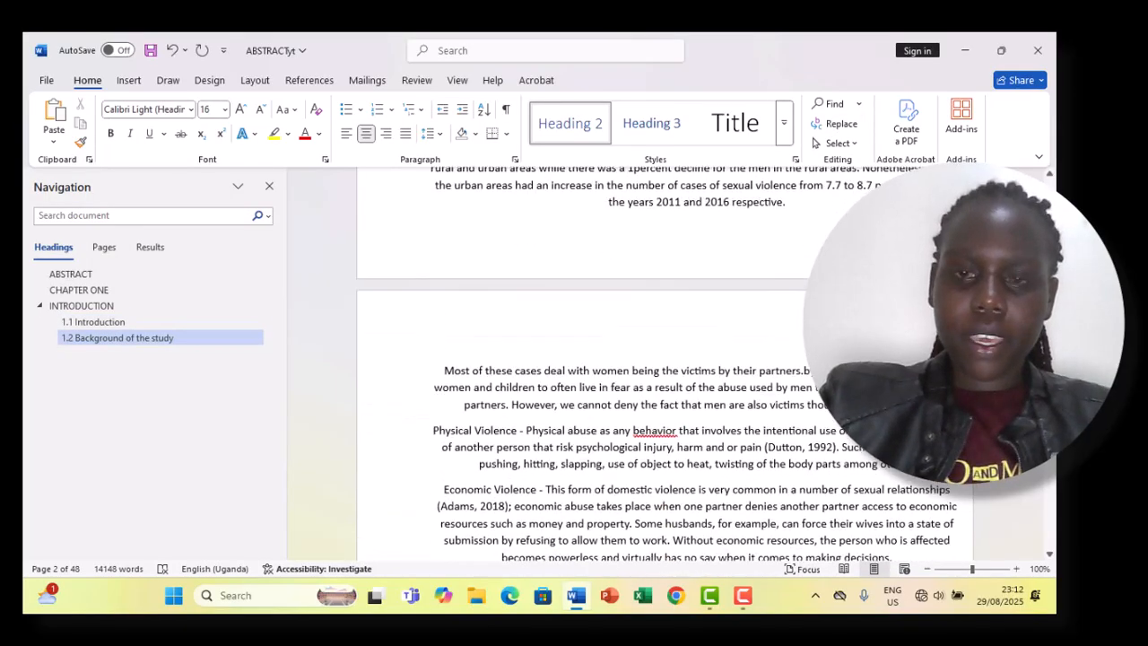
{"action": "scroll", "coordinate": [664, 368], "scroll_direction": "down", "scroll_amount": 4}
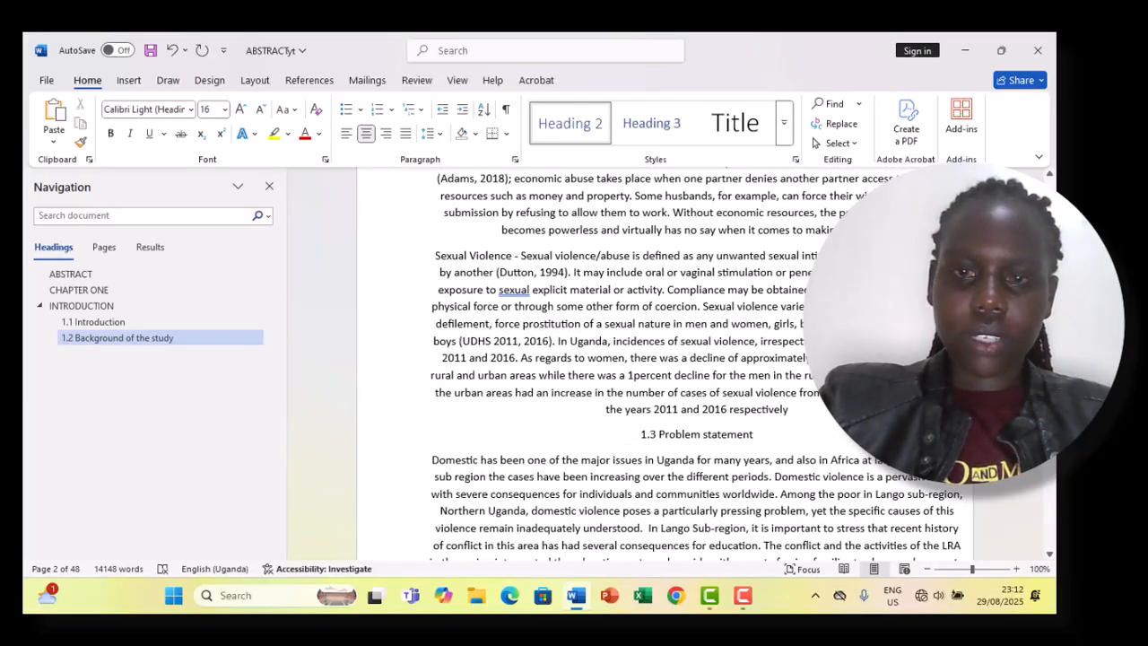
{"action": "scroll", "coordinate": [664, 367], "scroll_direction": "up", "scroll_amount": 1}
{"action": "left_click", "coordinate": [702, 515]}
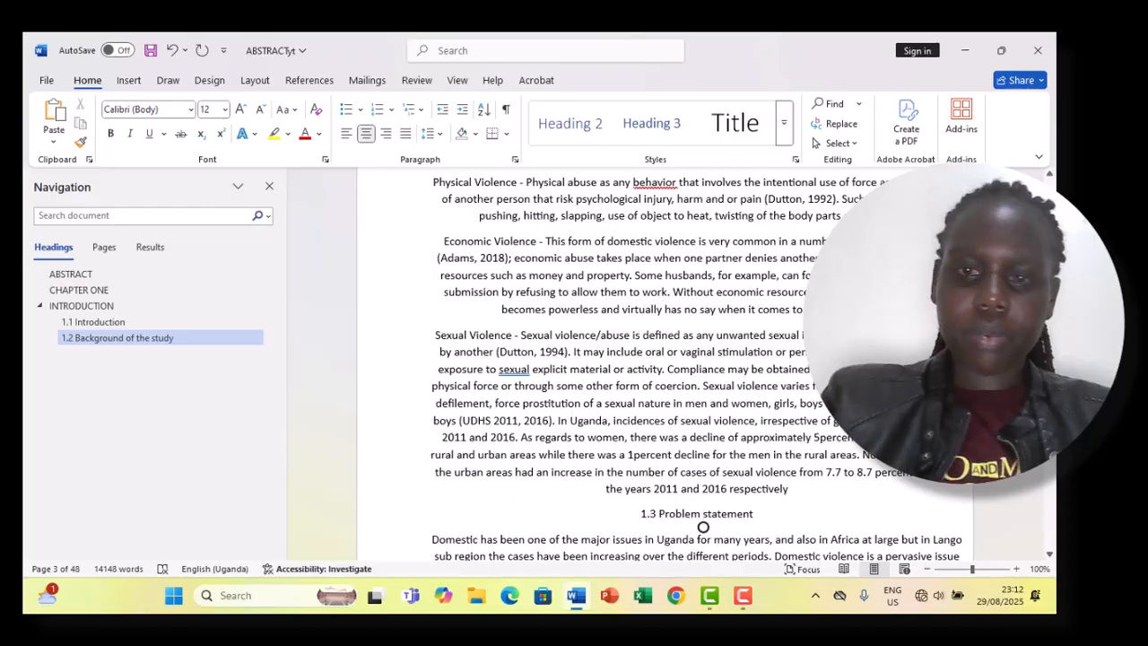
{"action": "left_click", "coordinate": [566, 146]}
Apply the Heading 2 style to the 1.4 Objective of the study subheading
{"action": "scroll", "coordinate": [565, 152], "scroll_direction": "down", "scroll_amount": 6}
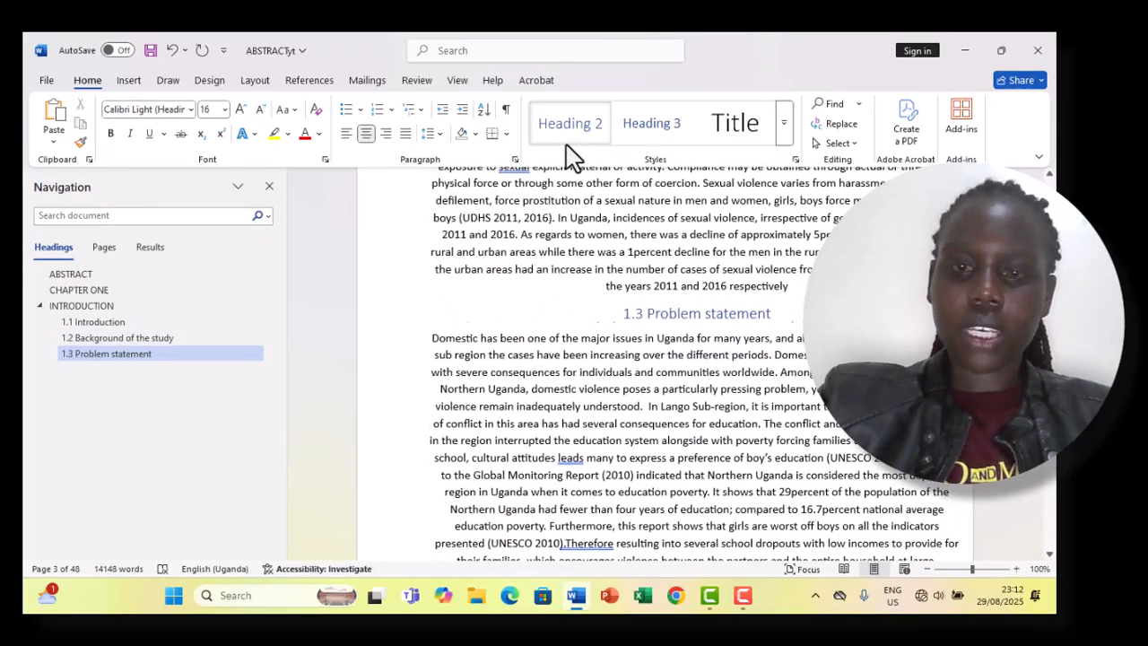
{"action": "scroll", "coordinate": [570, 154], "scroll_direction": "down", "scroll_amount": 2}
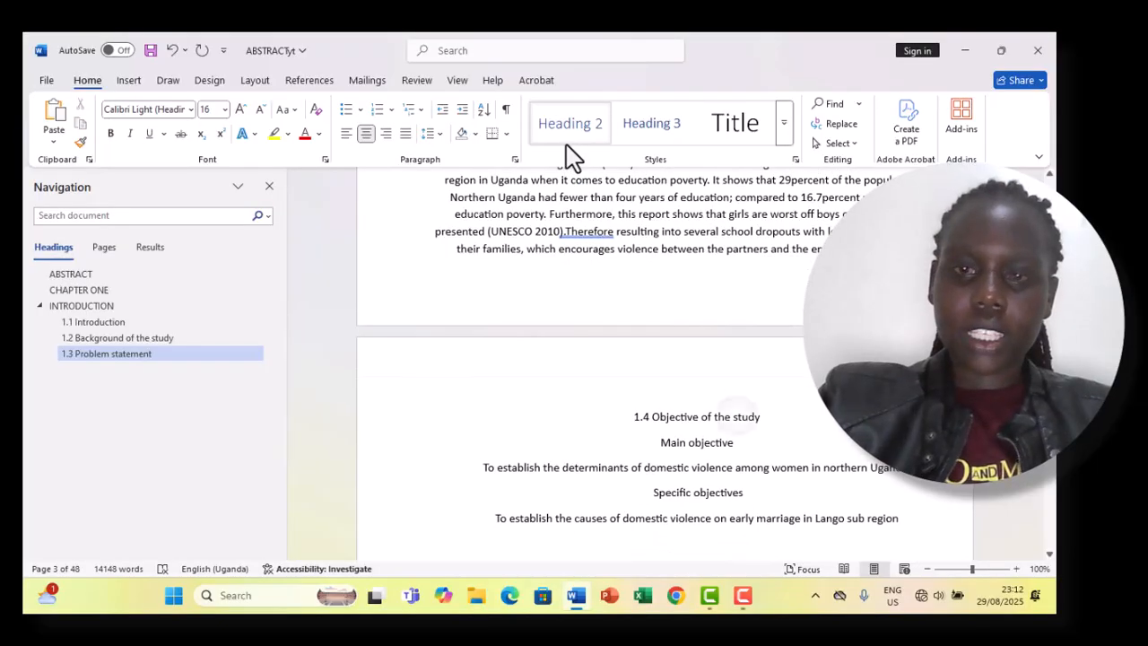
{"action": "left_click", "coordinate": [732, 416]}
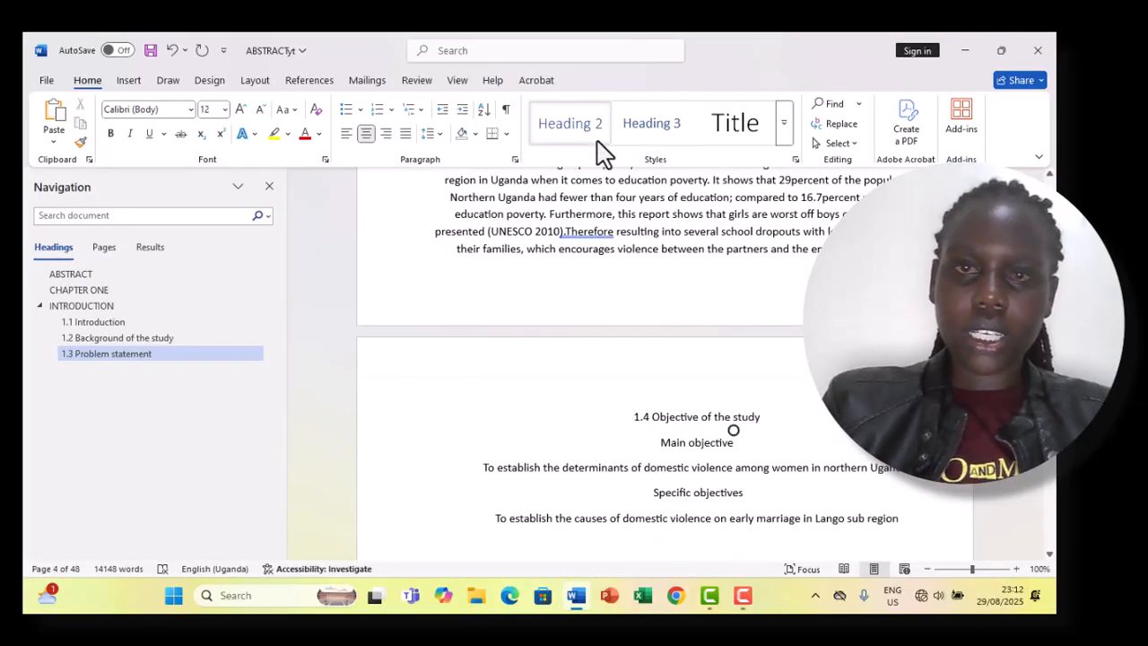
{"action": "left_click", "coordinate": [603, 152]}
Apply the Heading 2 style to the 1.5 Hypothesis and 1.6 Scope of the study subheadings
{"action": "scroll", "coordinate": [602, 152], "scroll_direction": "down", "scroll_amount": 5}
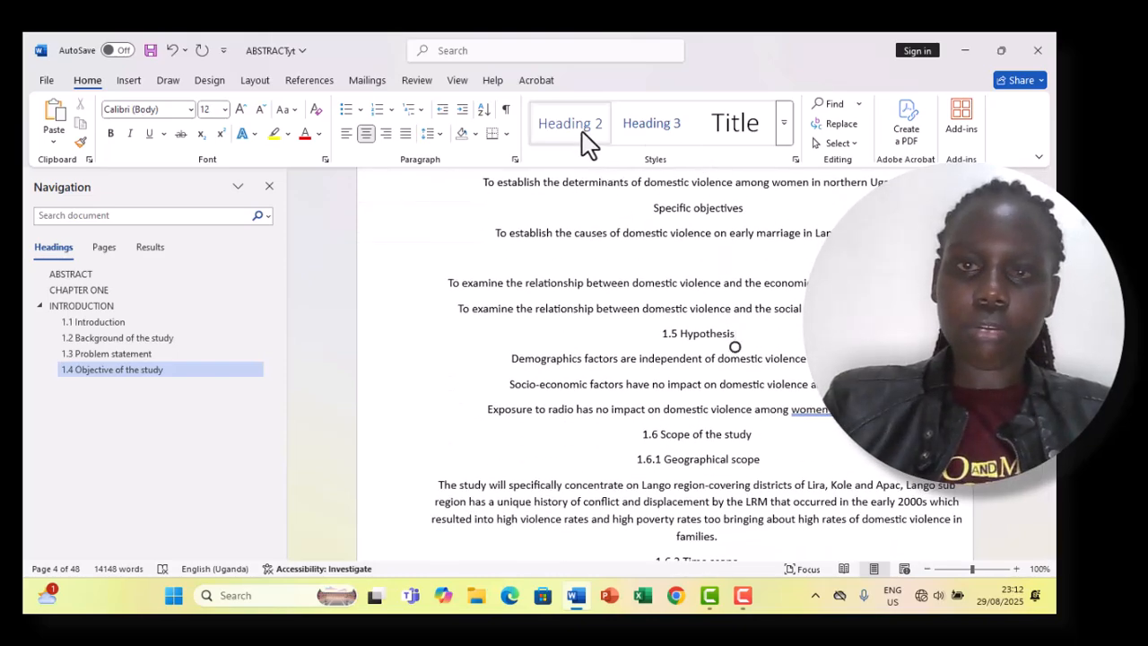
{"action": "left_click", "coordinate": [582, 132]}
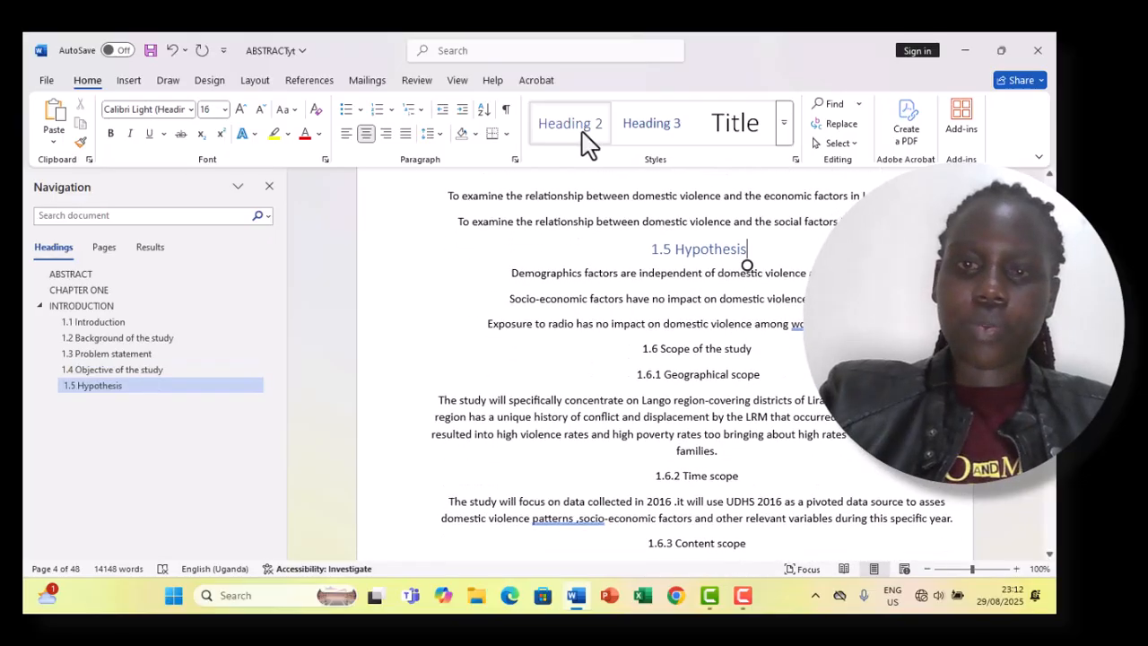
{"action": "left_click", "coordinate": [722, 347]}
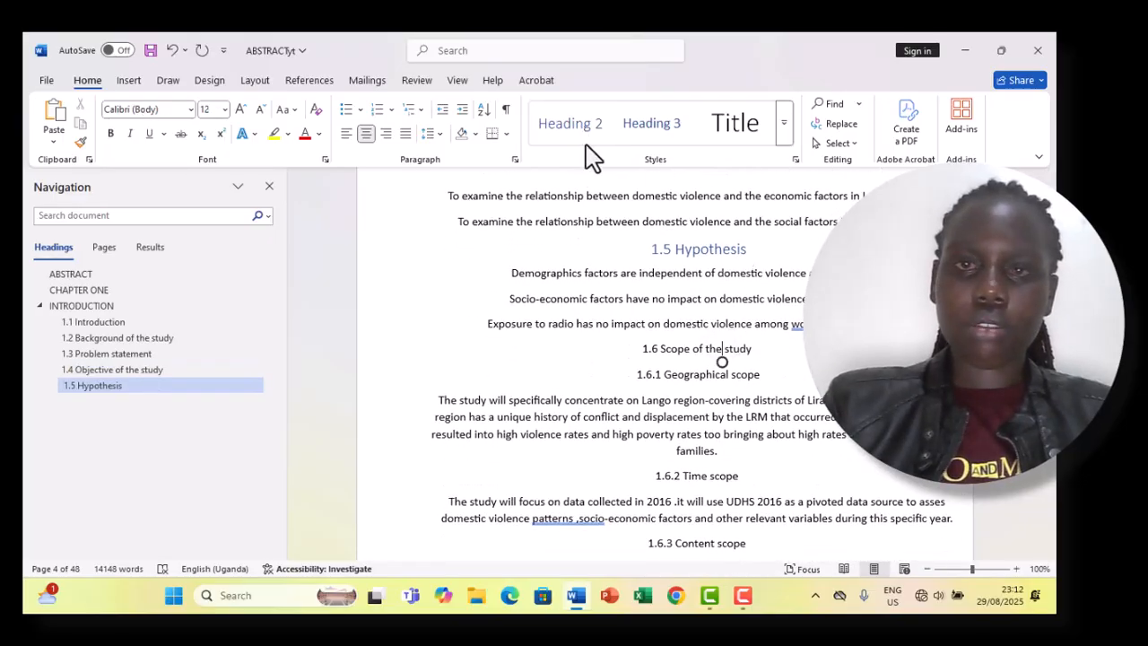
{"action": "left_click", "coordinate": [582, 136]}
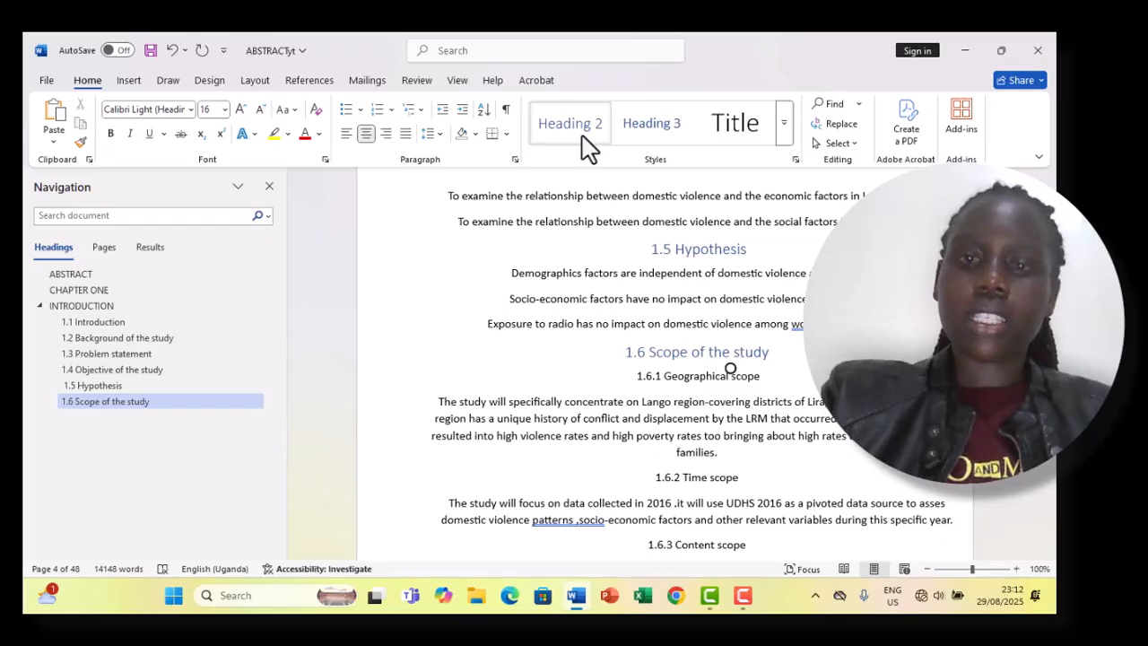
Apply the Heading 3 style to the 1.6.1 Geographical scope, 1.6.2 Time scope and 1.6.3 Content scope lines
{"action": "left_click", "coordinate": [665, 375]}
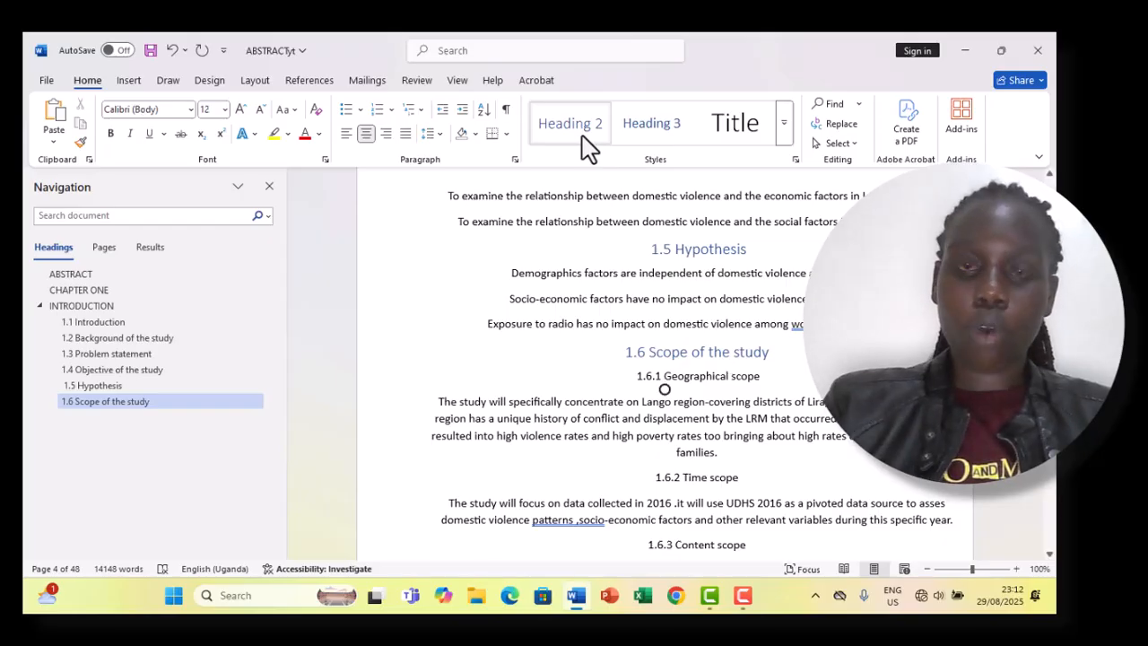
{"action": "left_click", "coordinate": [662, 141]}
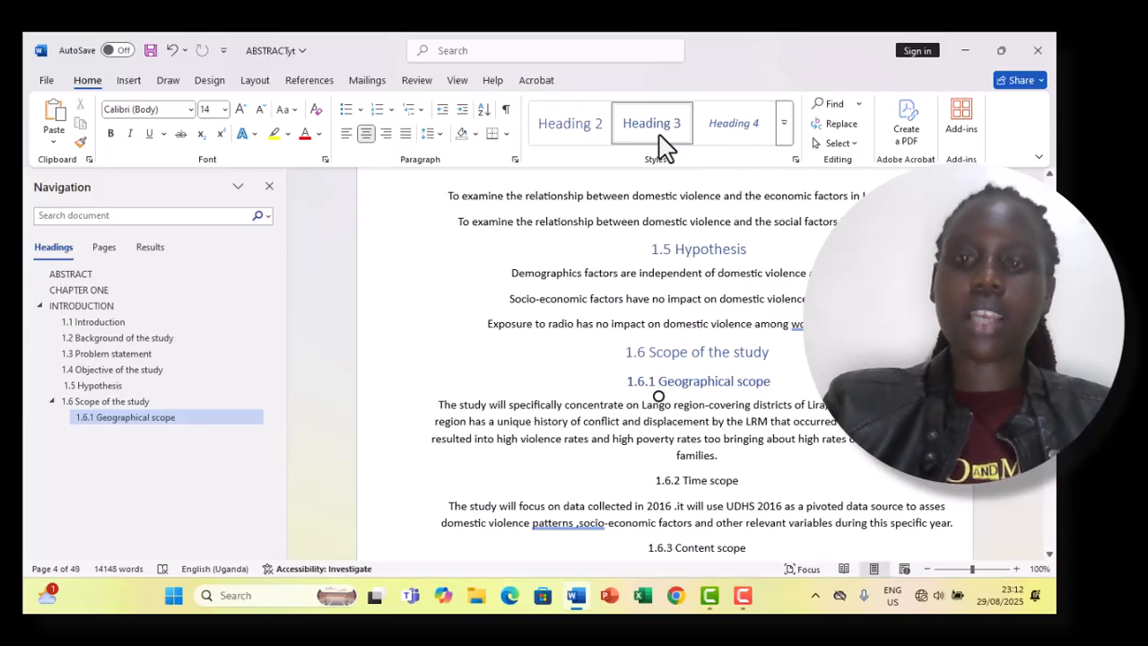
{"action": "scroll", "coordinate": [663, 359], "scroll_direction": "down", "scroll_amount": 3}
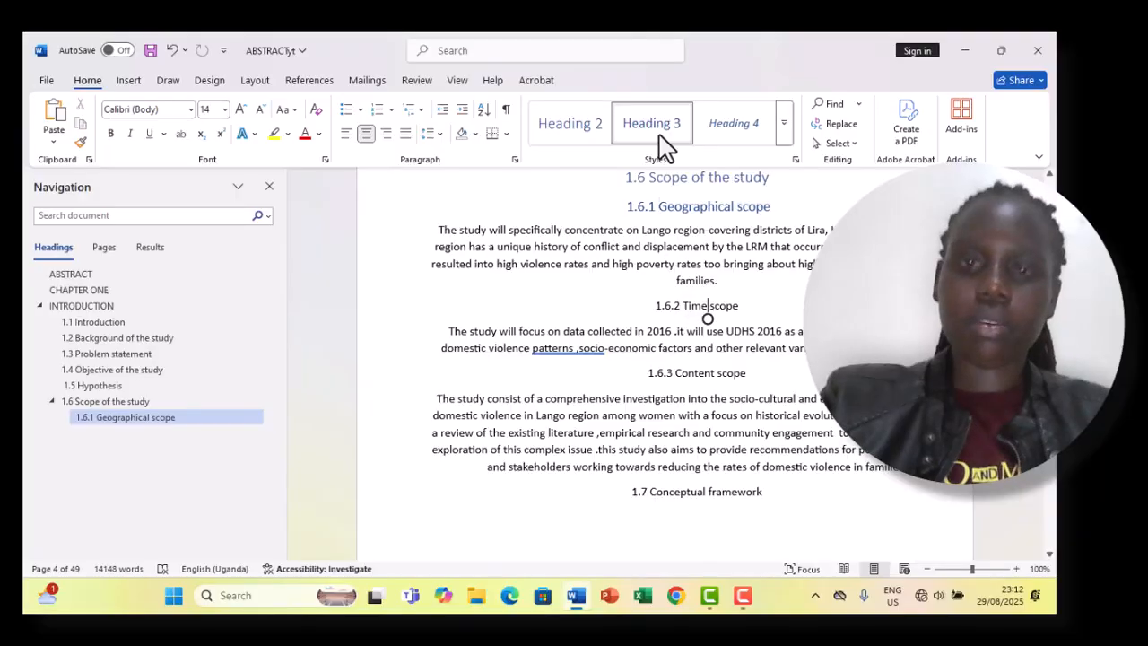
{"action": "left_click", "coordinate": [708, 306]}
{"action": "left_click", "coordinate": [675, 142]}
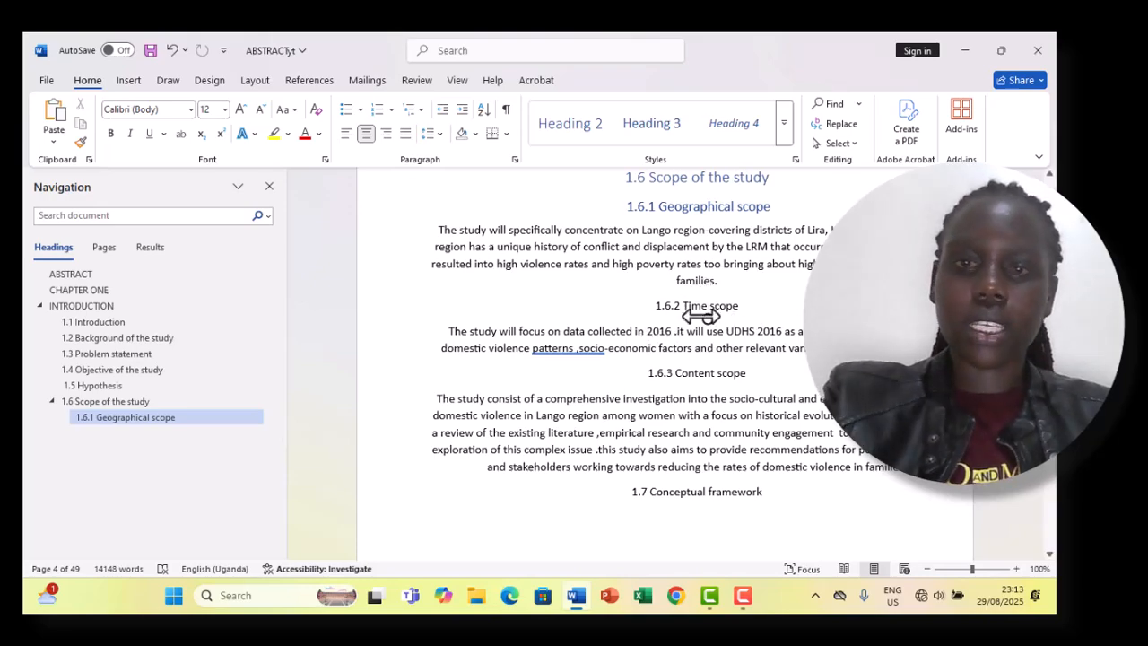
{"action": "key", "text": "ctrl+alt+3"}
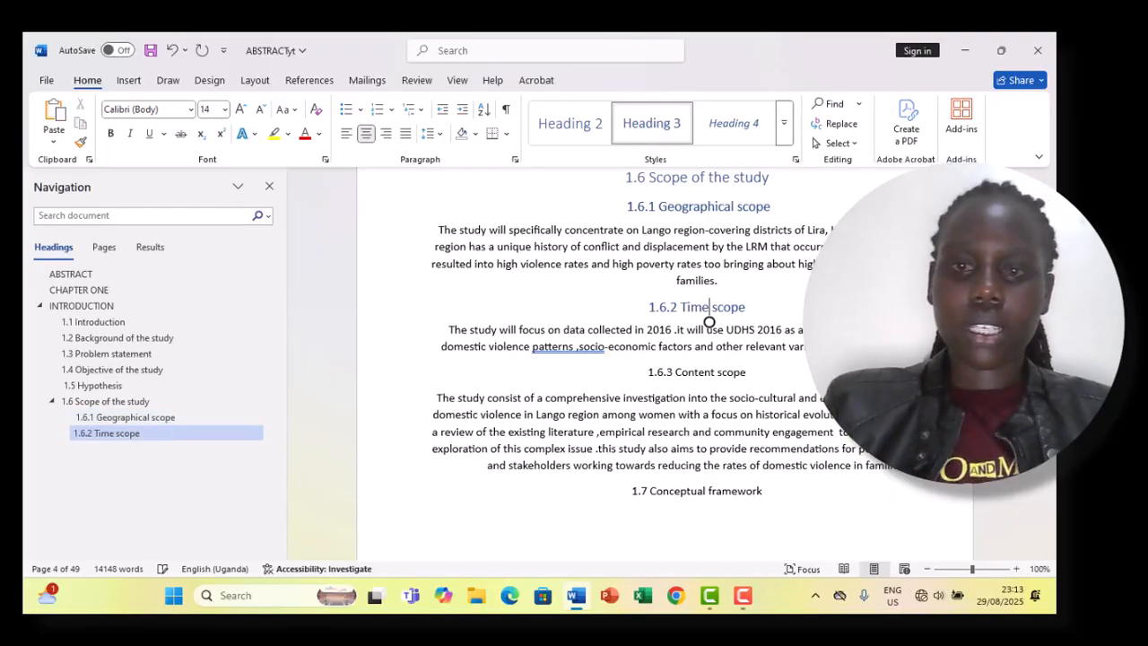
{"action": "left_click", "coordinate": [683, 381]}
{"action": "key", "text": "ctrl+alt+3"}
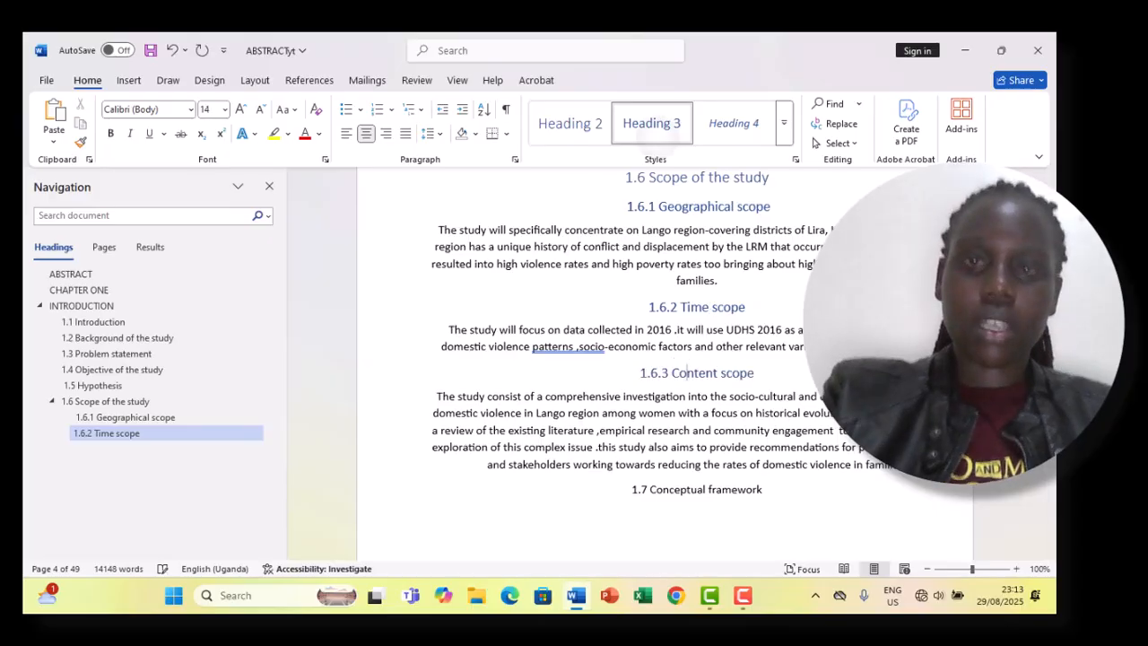
Apply the Heading 2 style to the 1.7 Conceptual framework subheading
{"action": "left_click", "coordinate": [673, 492]}
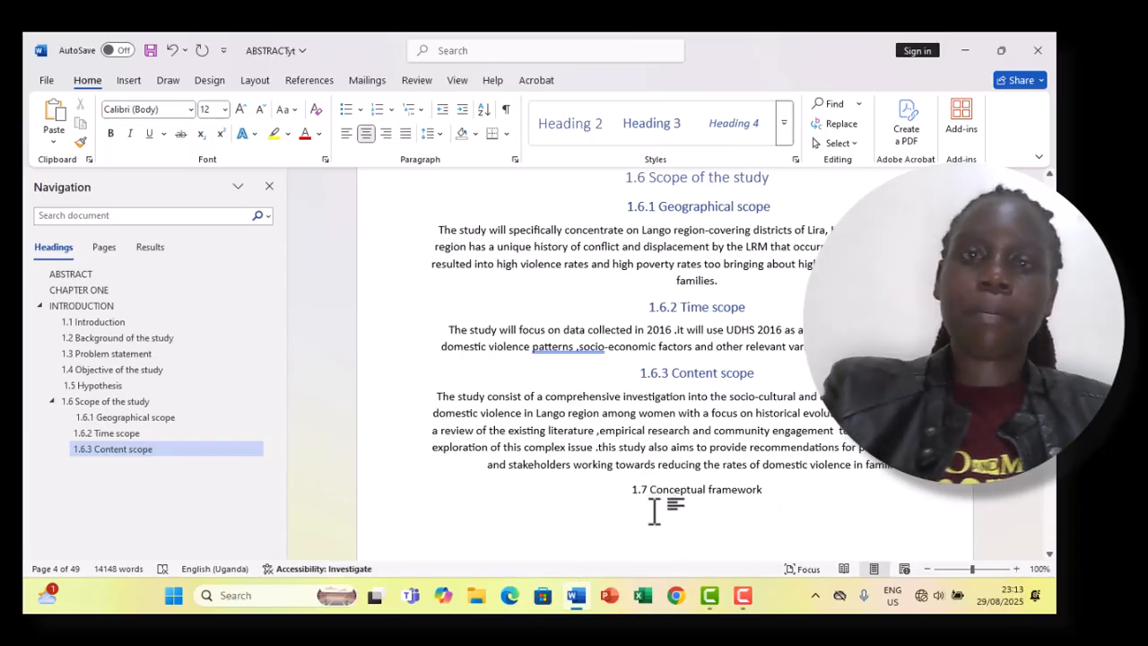
{"action": "key", "text": "ctrl+alt+2"}
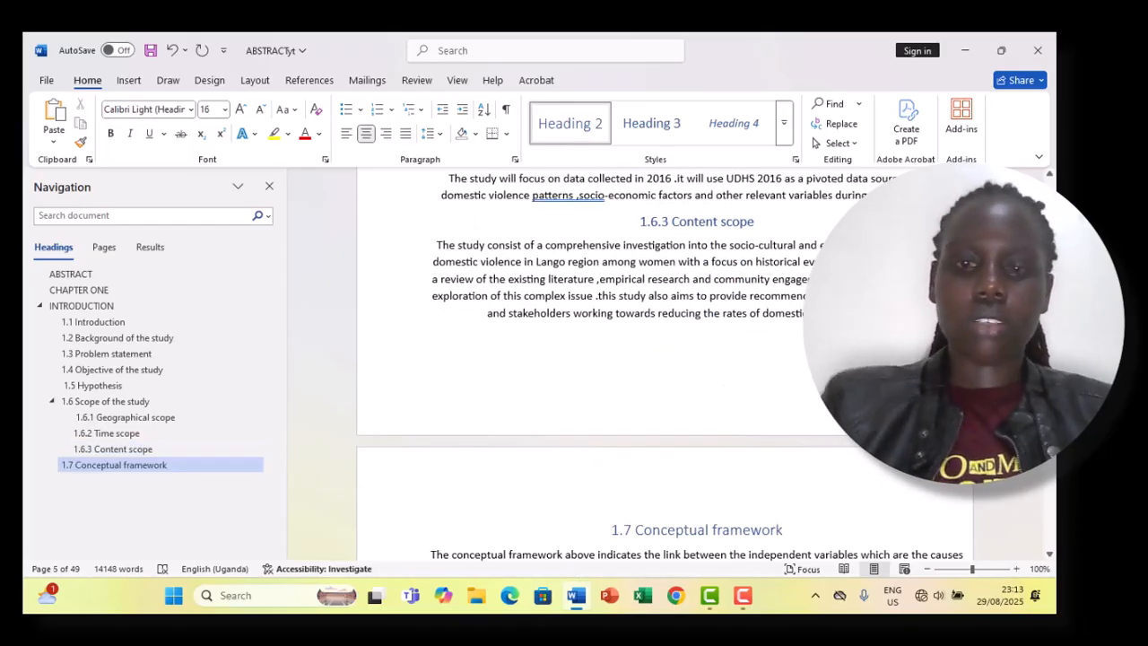
{"action": "scroll", "coordinate": [667, 377], "scroll_direction": "down", "scroll_amount": 4}
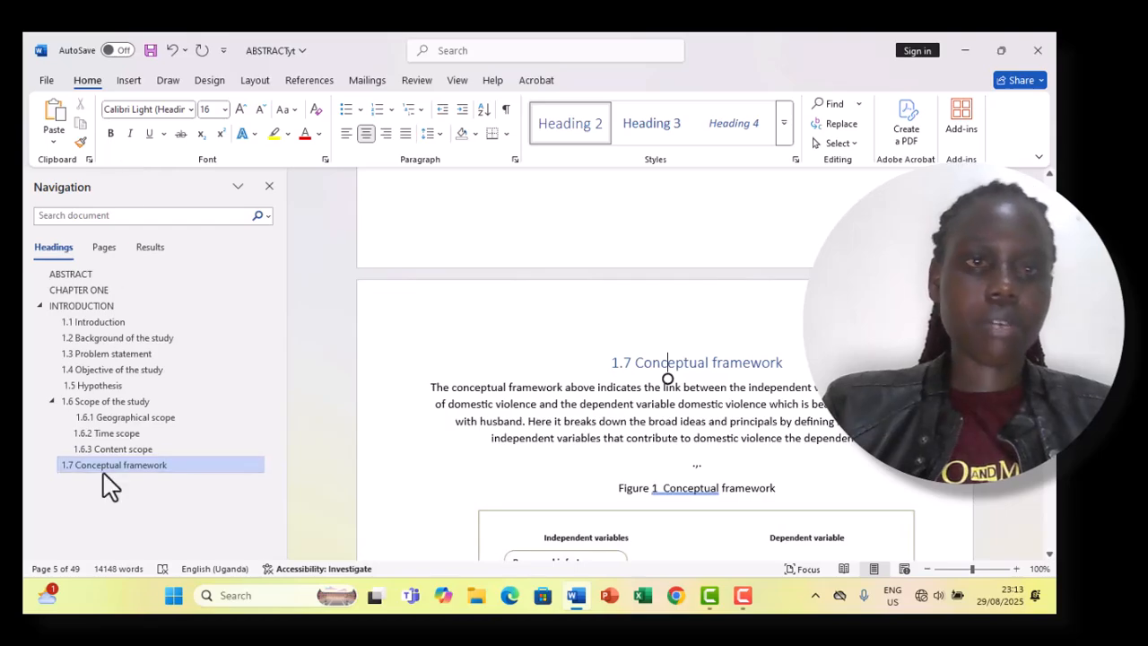
{"action": "scroll", "coordinate": [220, 494], "scroll_direction": "up", "scroll_amount": 10}
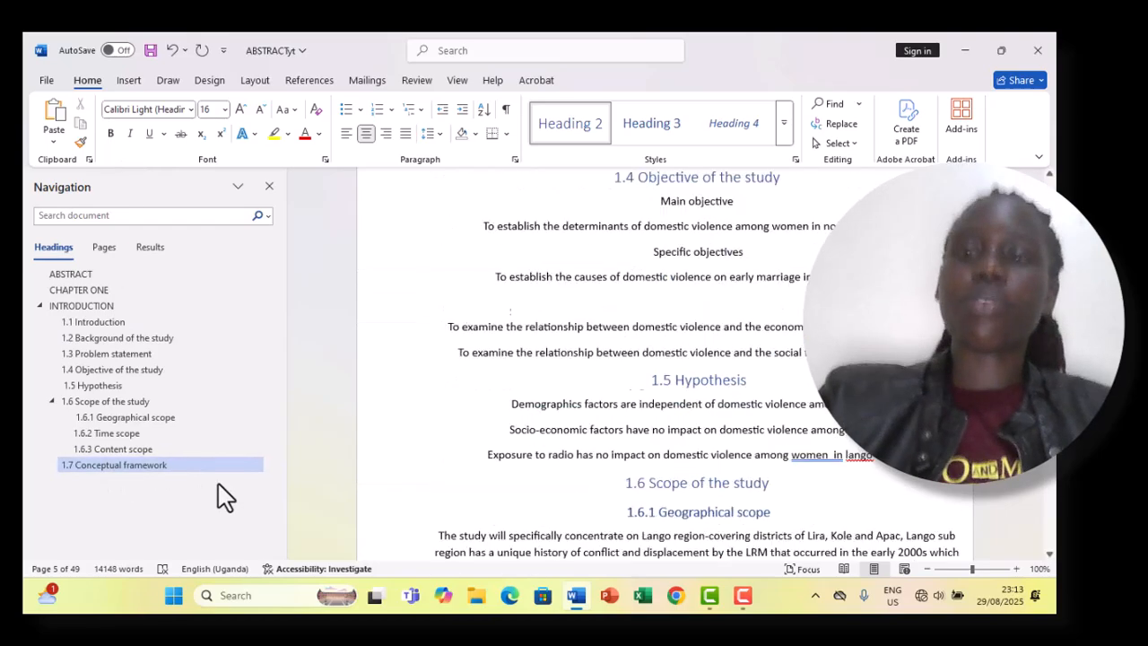
{"action": "scroll", "coordinate": [219, 495], "scroll_direction": "up", "scroll_amount": 10}
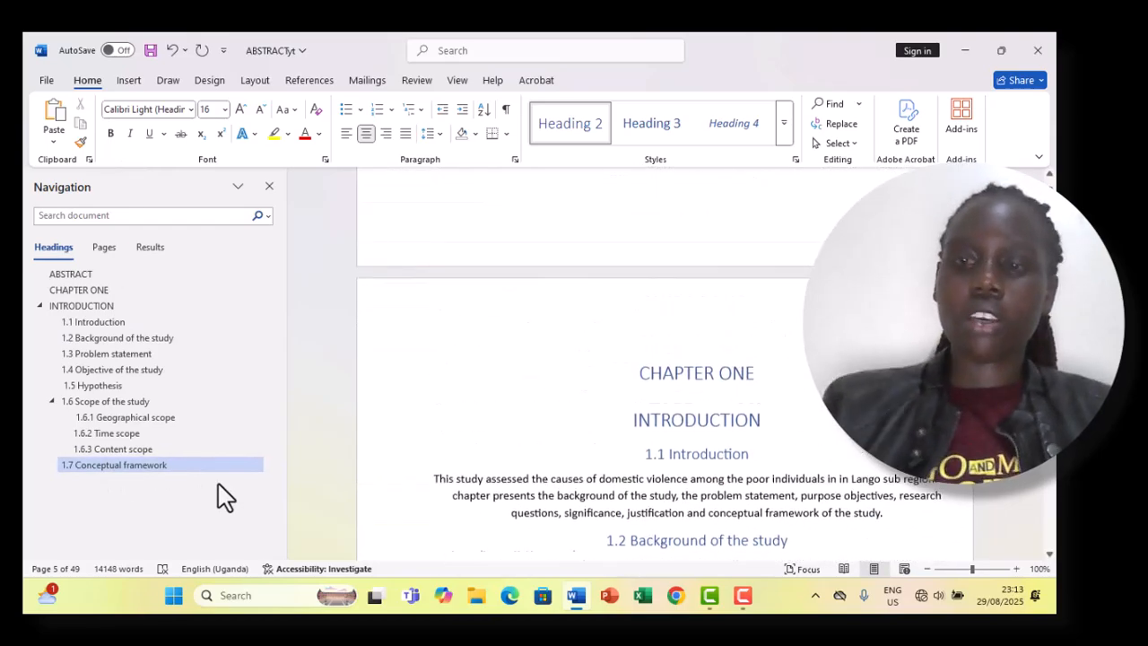
{"action": "scroll", "coordinate": [224, 495], "scroll_direction": "up", "scroll_amount": 10}
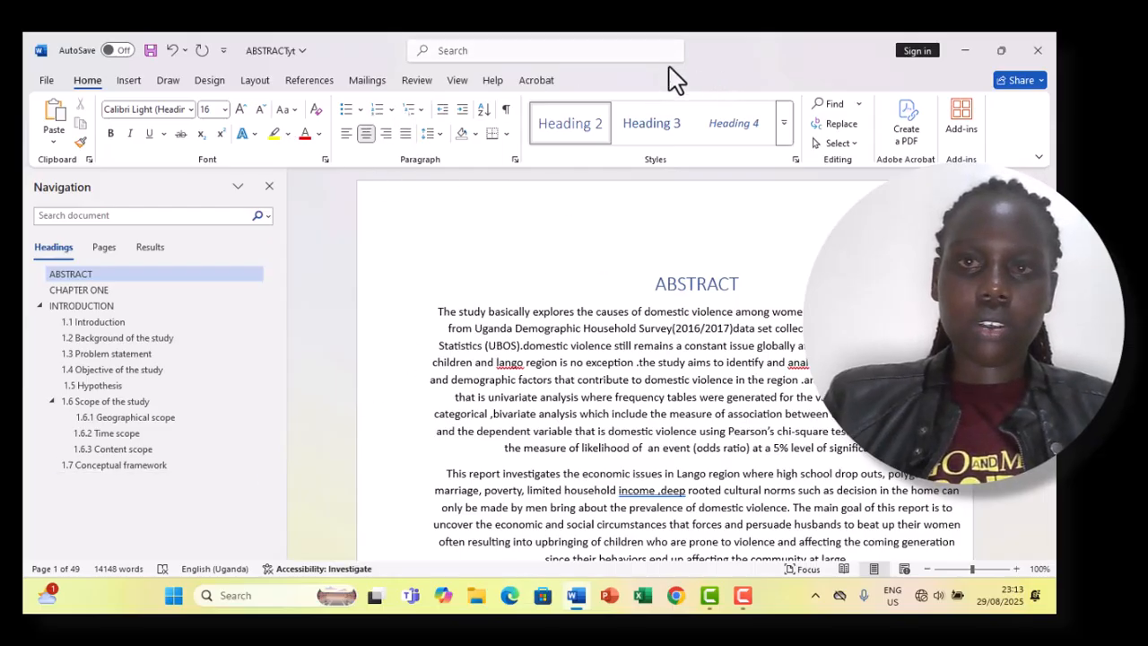
{"action": "key", "text": "F10"}
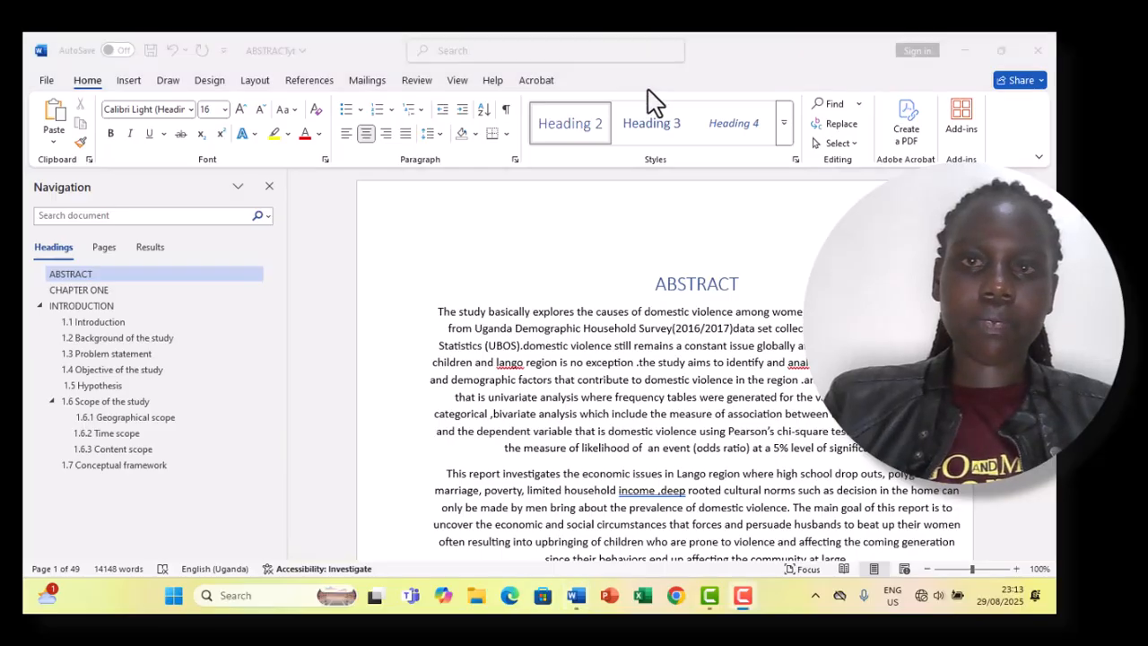
{"action": "left_click", "coordinate": [319, 85]}
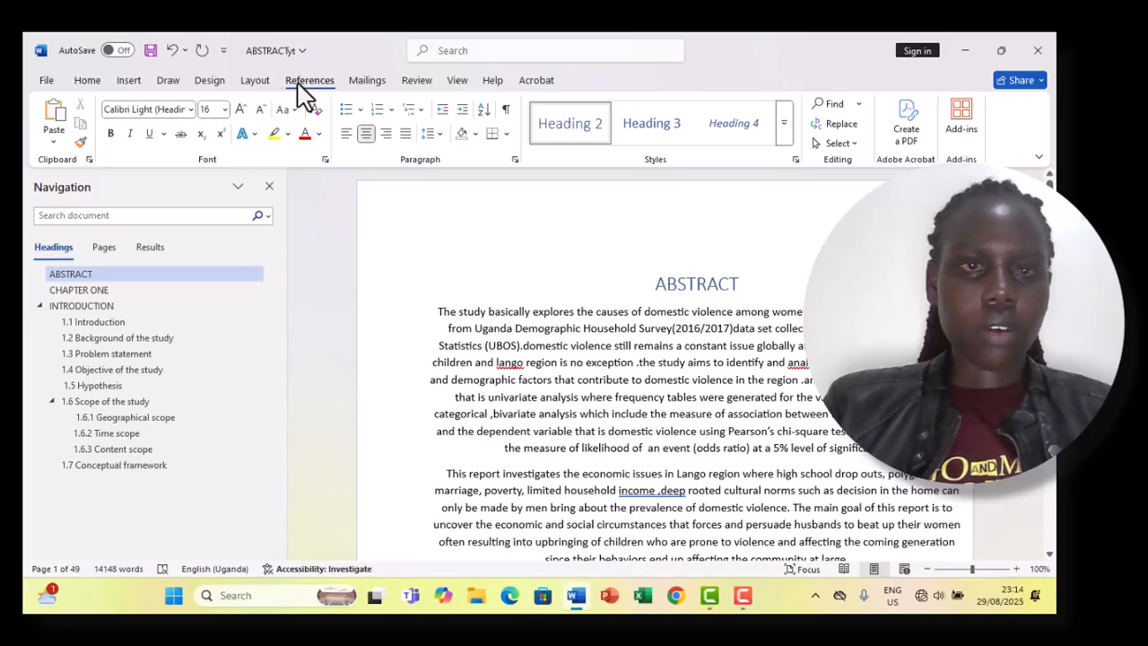
{"action": "left_click", "coordinate": [305, 82]}
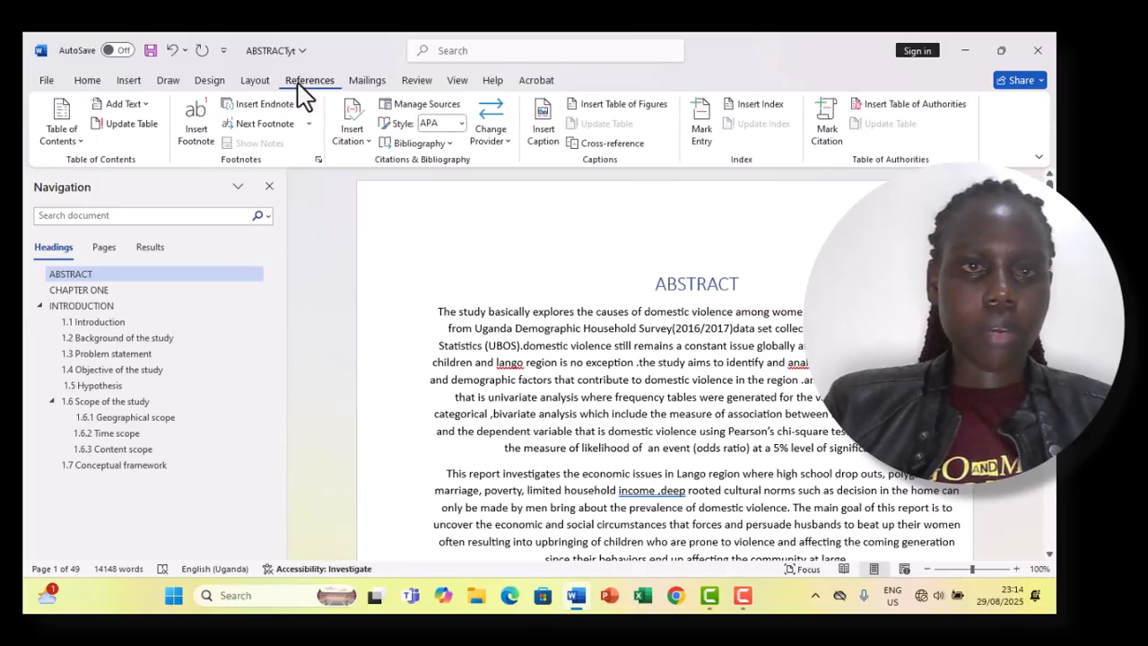
{"action": "left_click", "coordinate": [61, 119]}
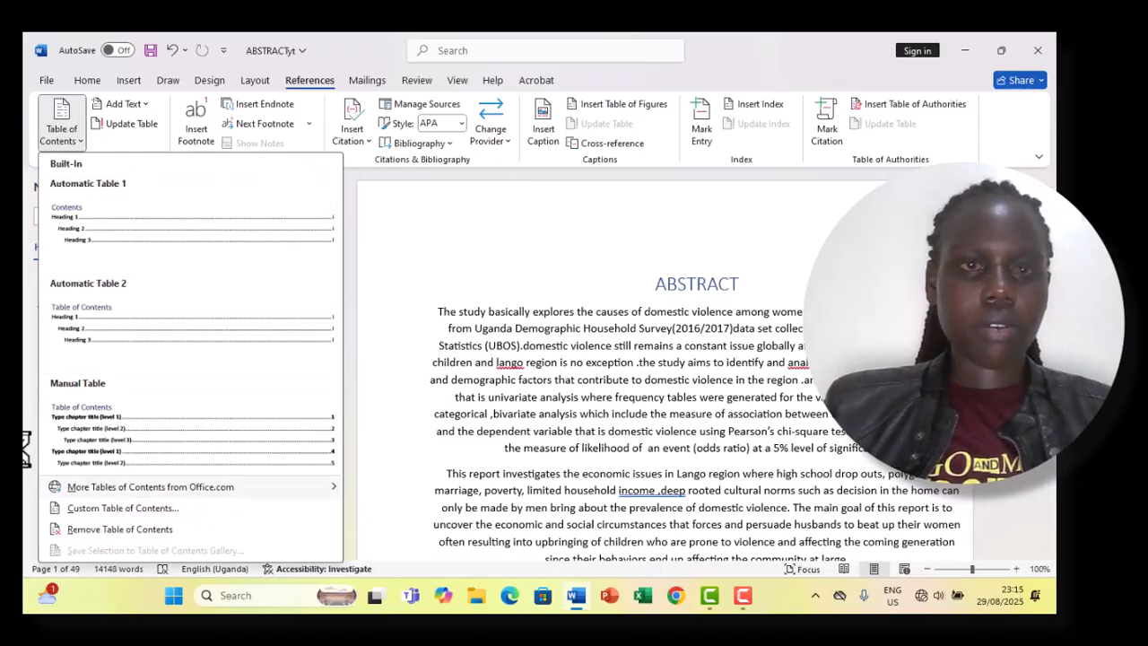
{"action": "left_click", "coordinate": [81, 117]}
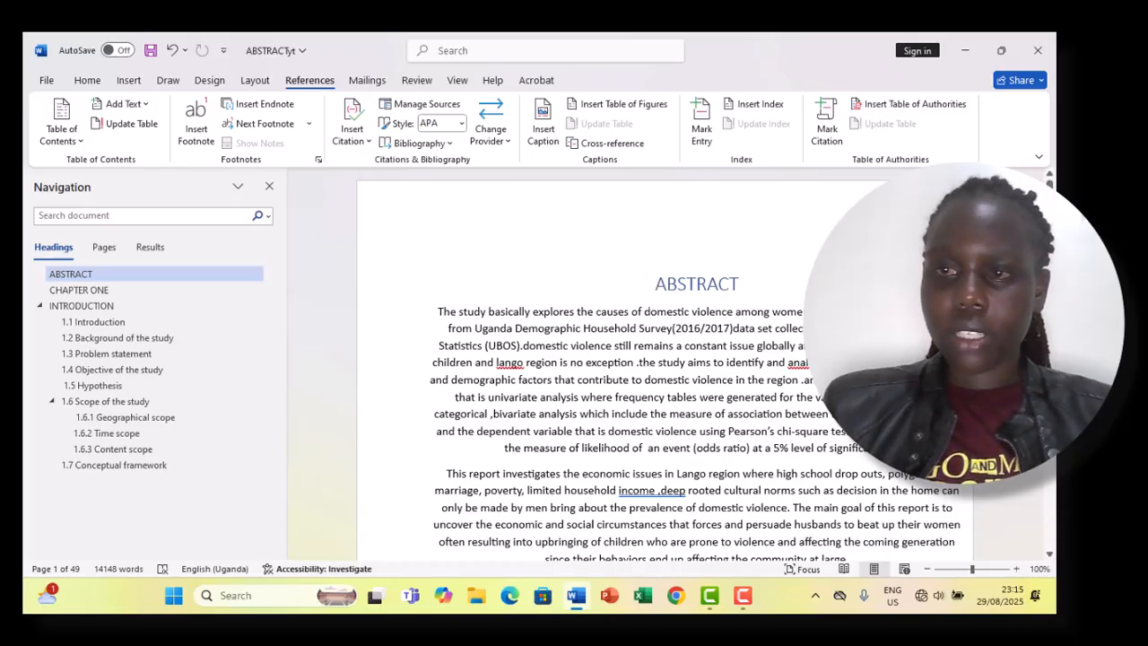
Insert Plain Number 1 page numbers at the bottom of the pages, starting from the Chapter One part of the document
{"action": "scroll", "coordinate": [697, 363], "scroll_direction": "down", "scroll_amount": 20}
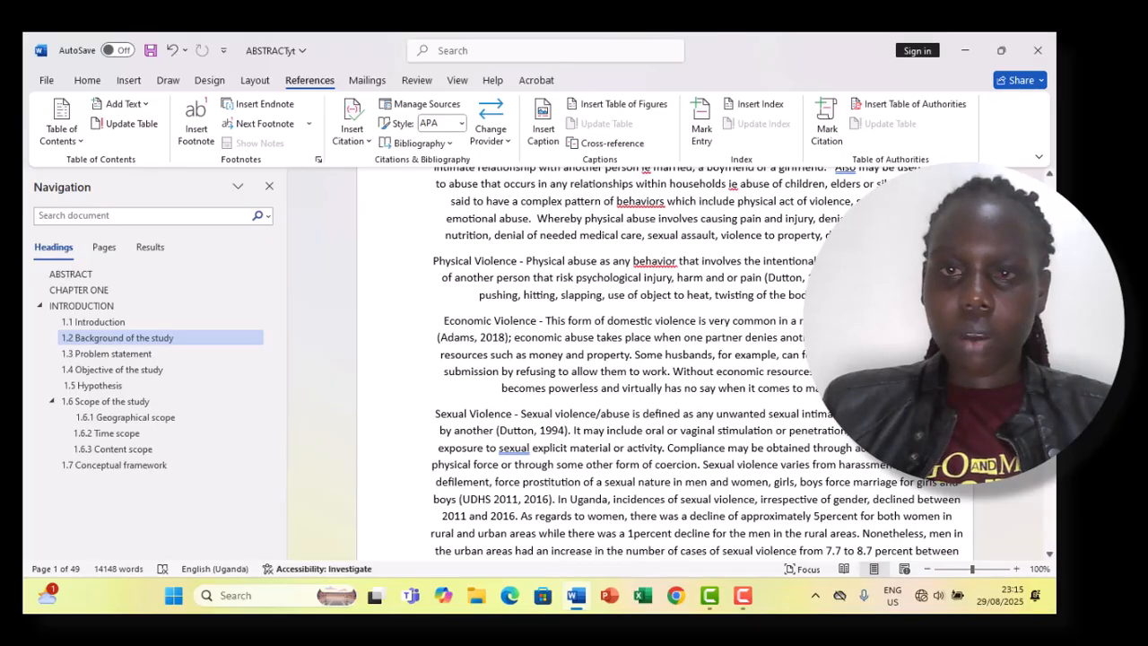
{"action": "scroll", "coordinate": [696, 362], "scroll_direction": "down", "scroll_amount": 5}
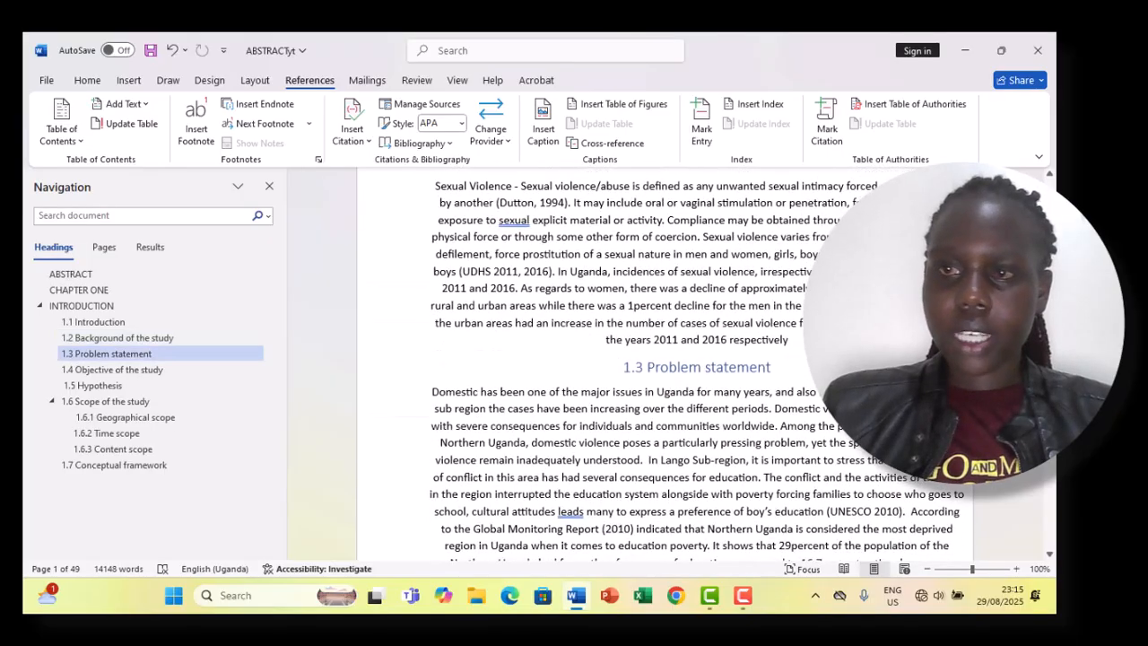
{"action": "scroll", "coordinate": [696, 362], "scroll_direction": "up", "scroll_amount": 10}
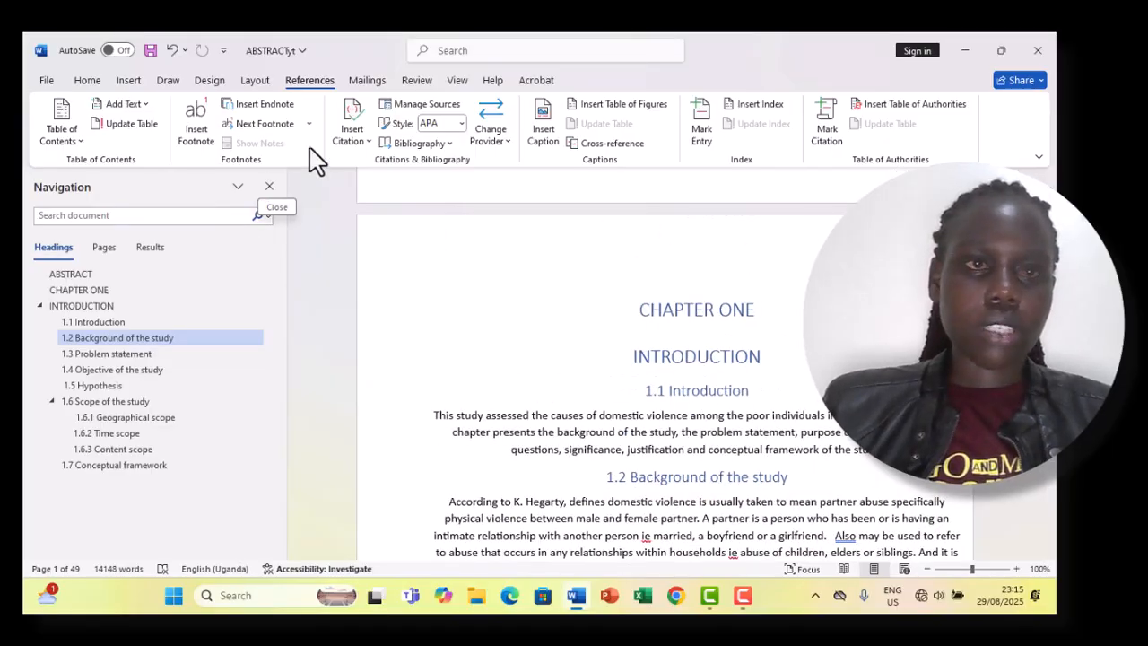
{"action": "left_click", "coordinate": [128, 81]}
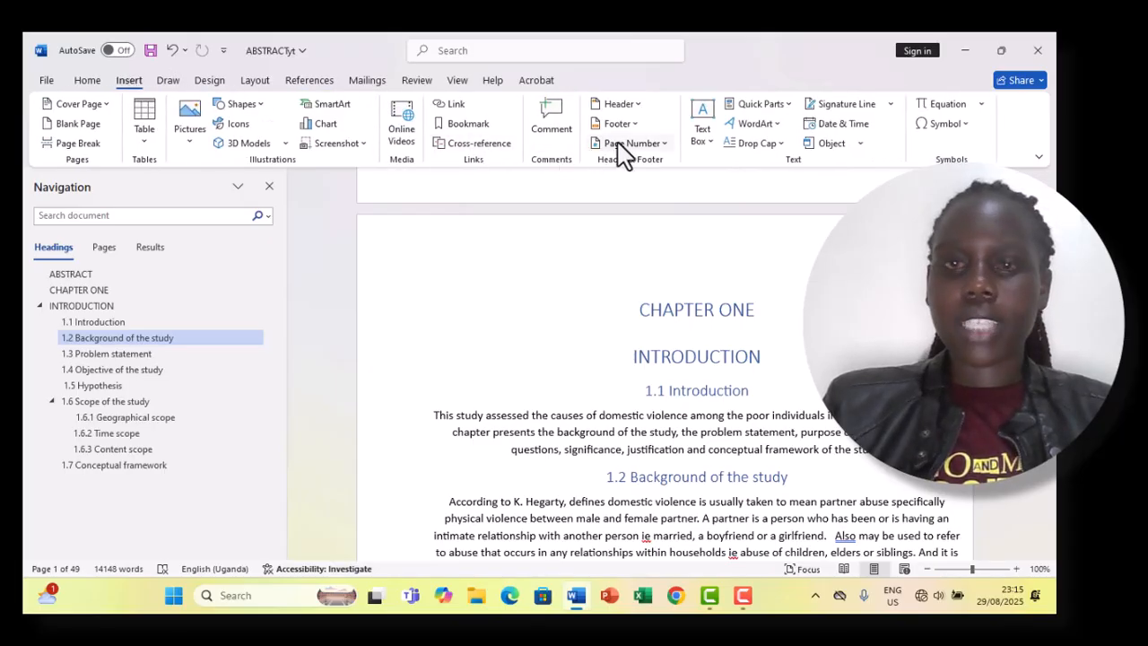
{"action": "left_click", "coordinate": [658, 149]}
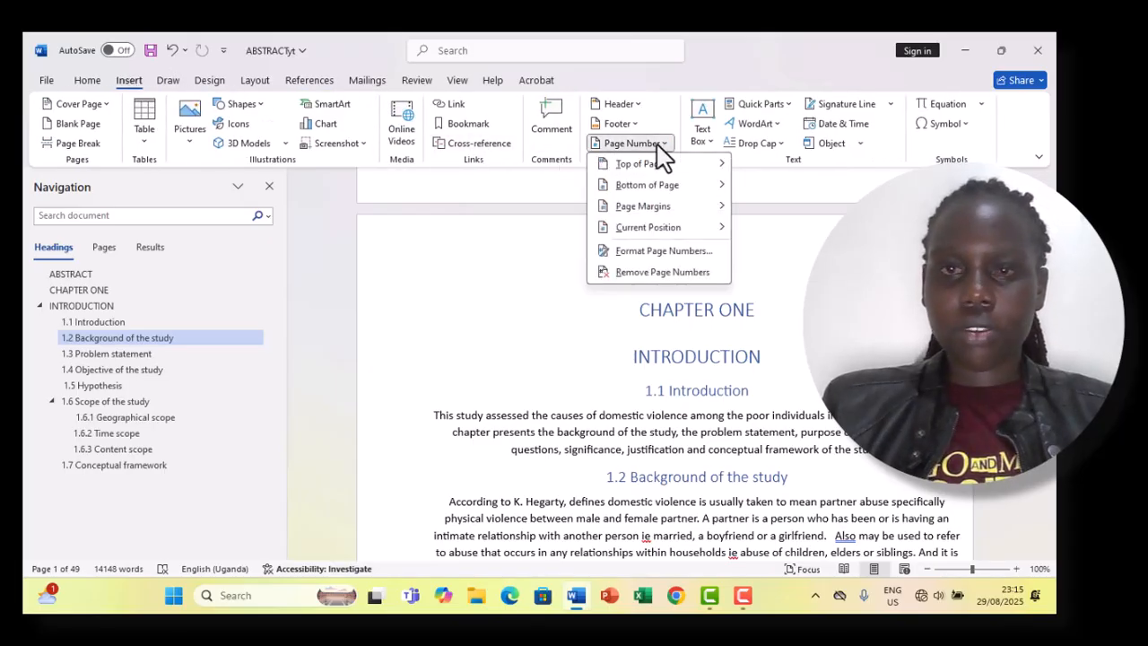
{"action": "mouse_move", "coordinate": [656, 170]}
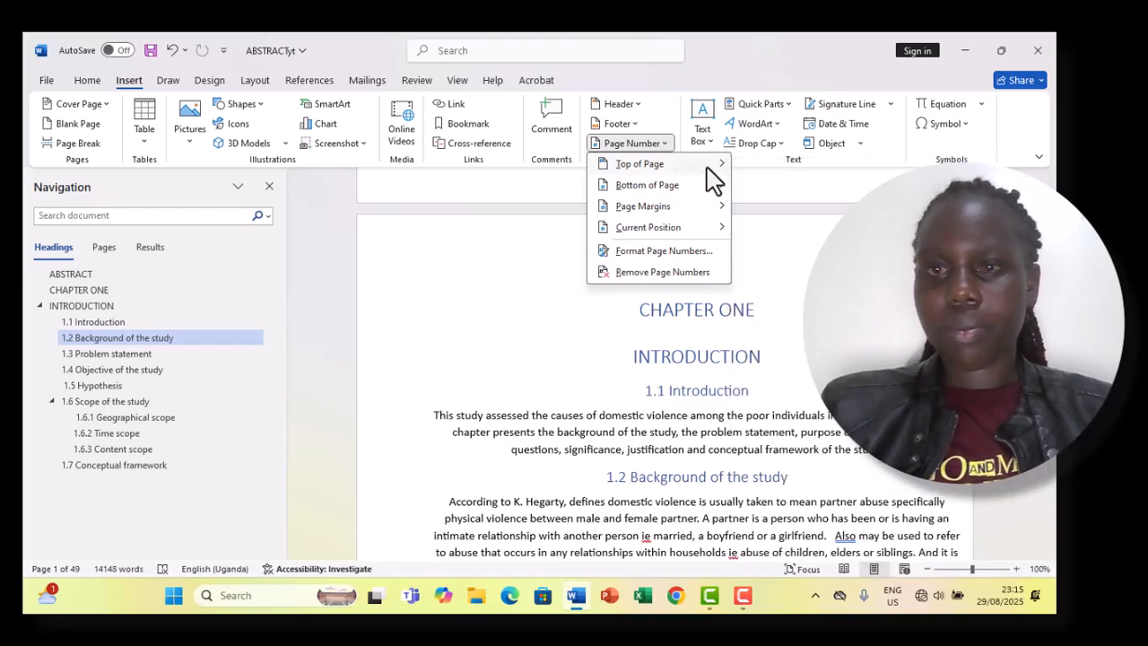
{"action": "mouse_move", "coordinate": [711, 190]}
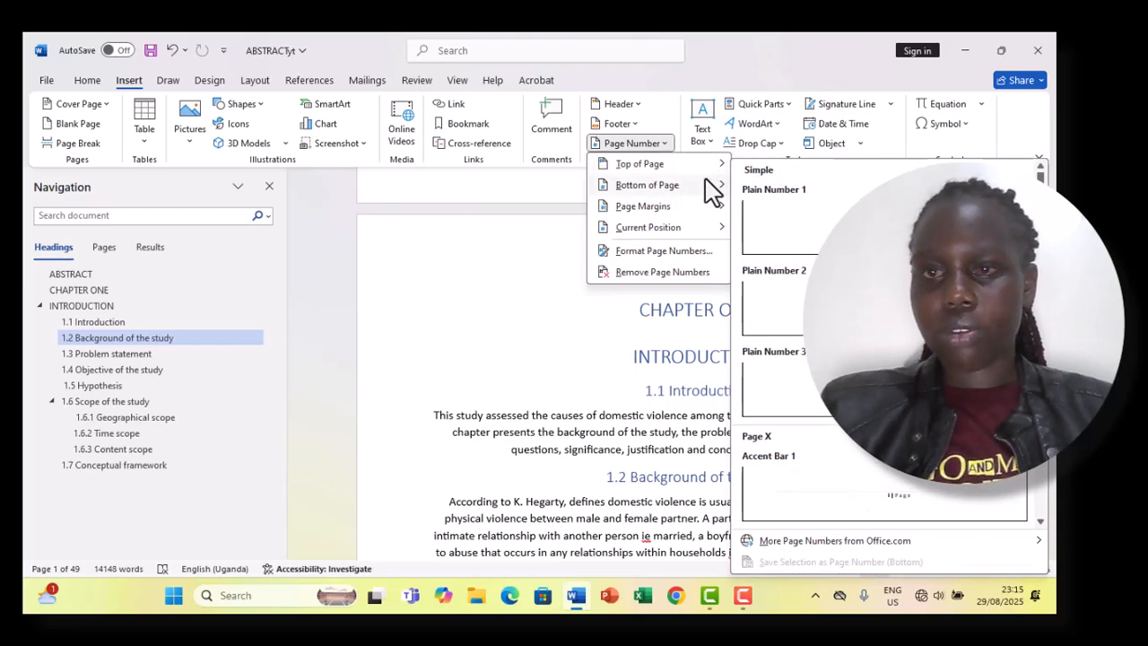
{"action": "left_click", "coordinate": [798, 199]}
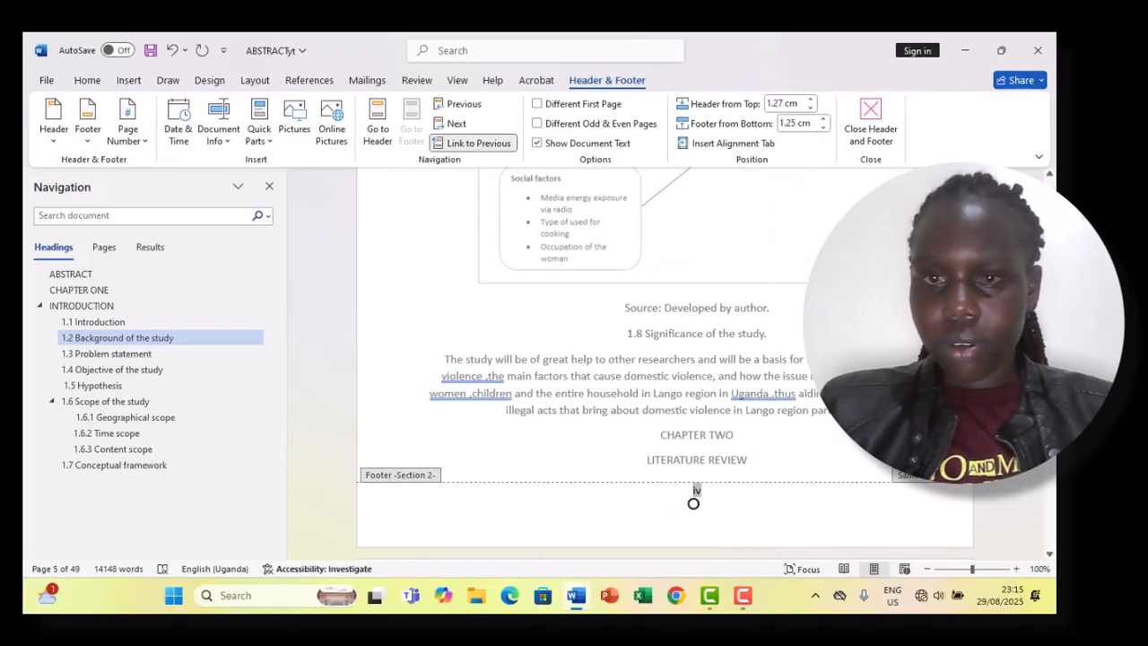
Format the Section 2 page numbers as 1, 2, 3, ... starting at 1, and return to the body text
{"action": "scroll", "coordinate": [693, 503], "scroll_direction": "down", "scroll_amount": 7}
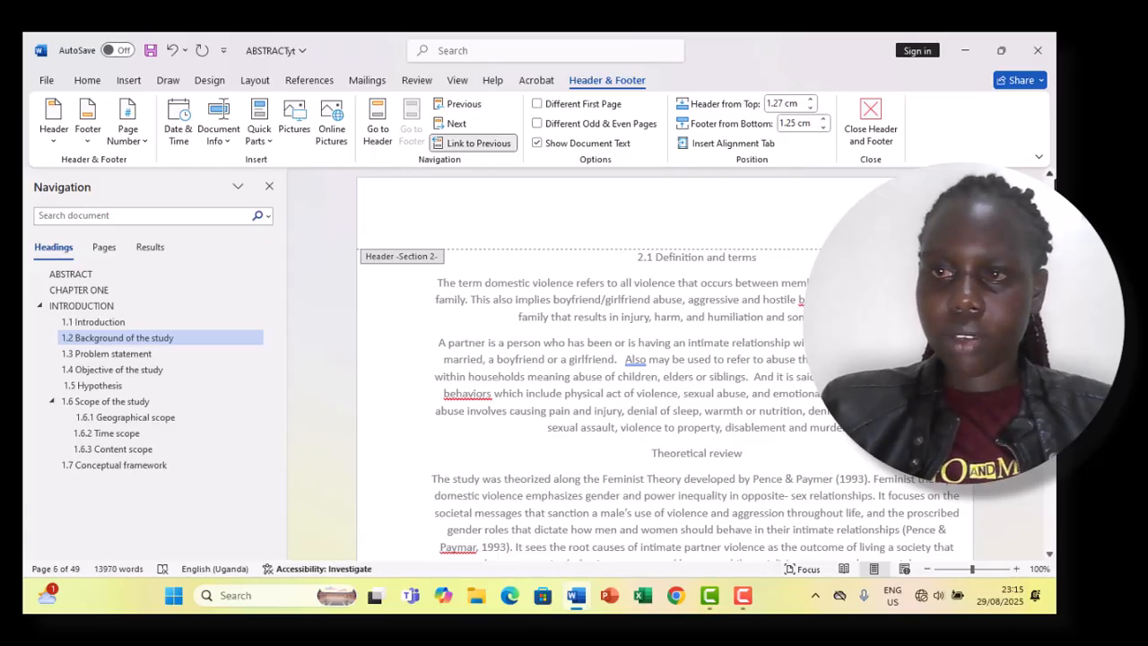
{"action": "scroll", "coordinate": [693, 260], "scroll_direction": "up", "scroll_amount": 3}
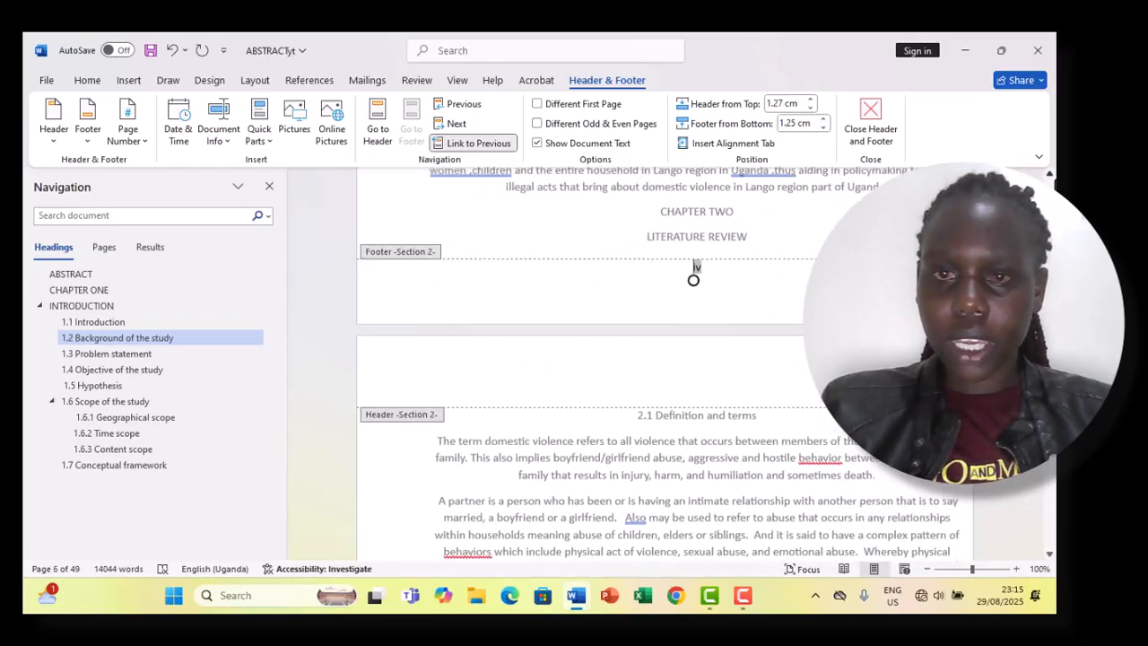
{"action": "scroll", "coordinate": [693, 269], "scroll_direction": "up", "scroll_amount": 3}
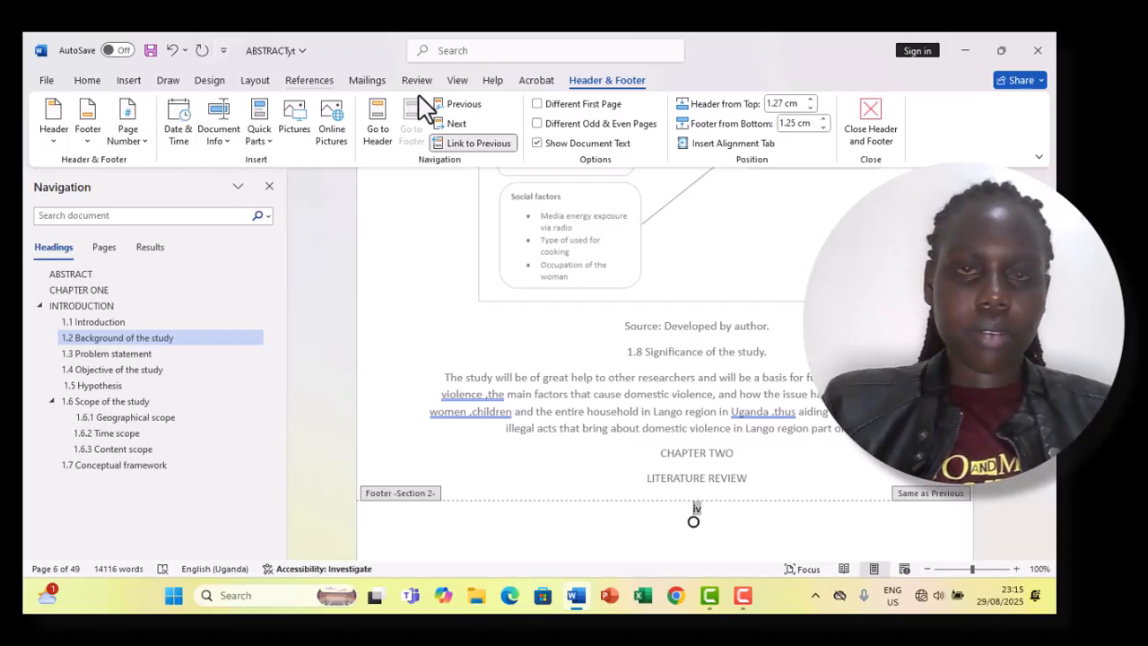
{"action": "left_click", "coordinate": [132, 80]}
{"action": "left_click", "coordinate": [659, 145]}
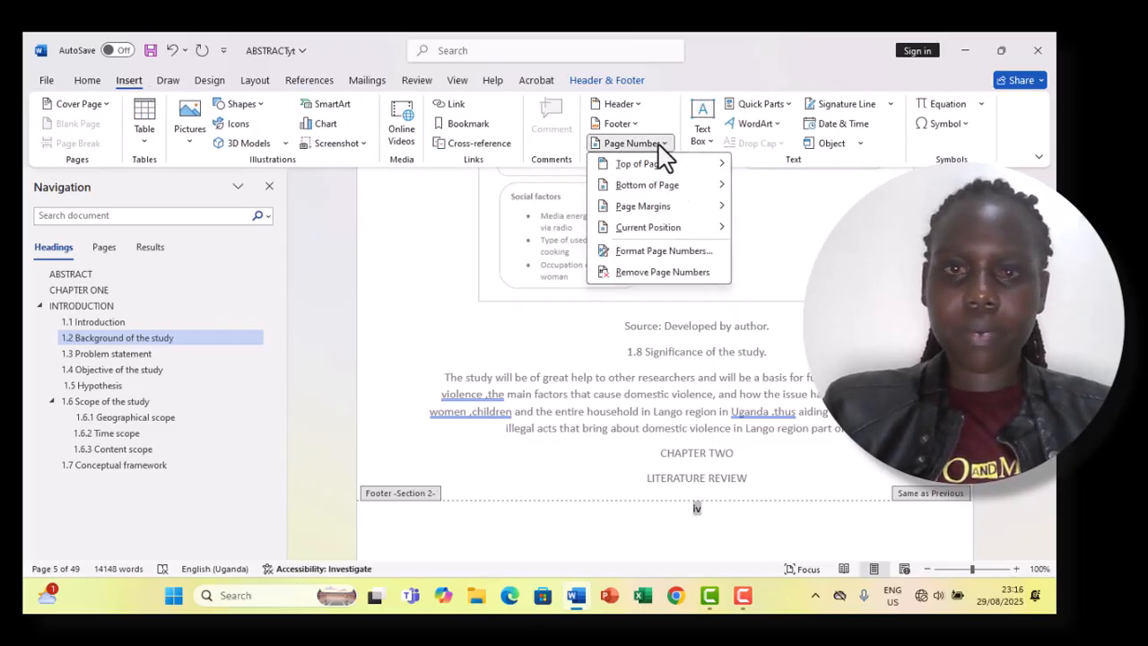
{"action": "left_click", "coordinate": [663, 251]}
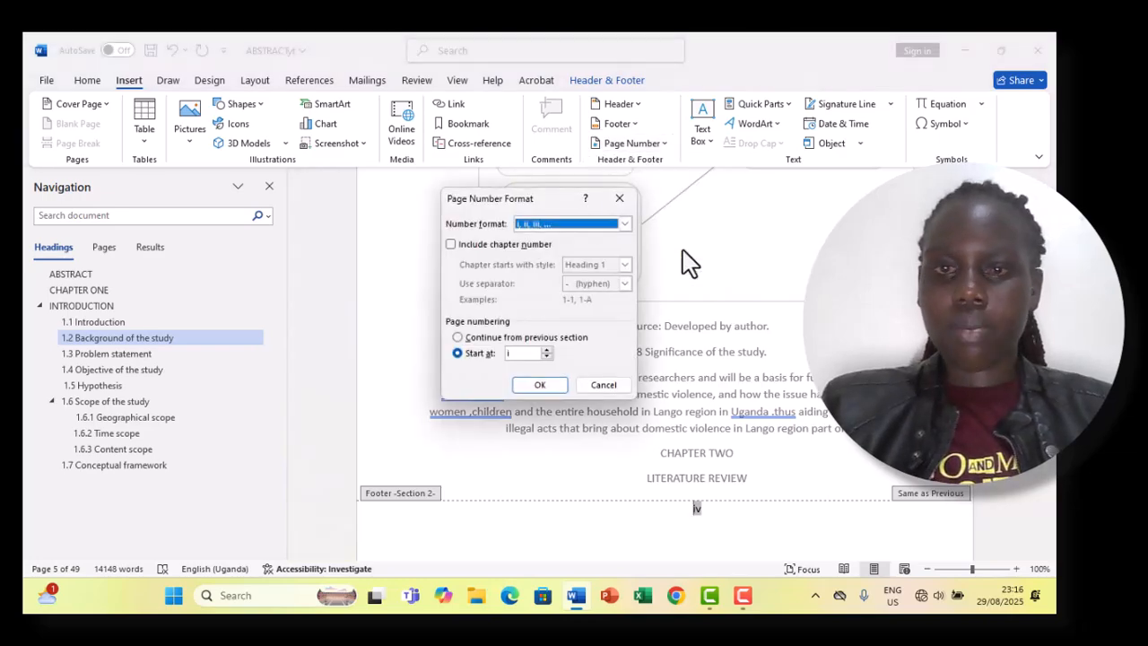
{"action": "left_click", "coordinate": [624, 224]}
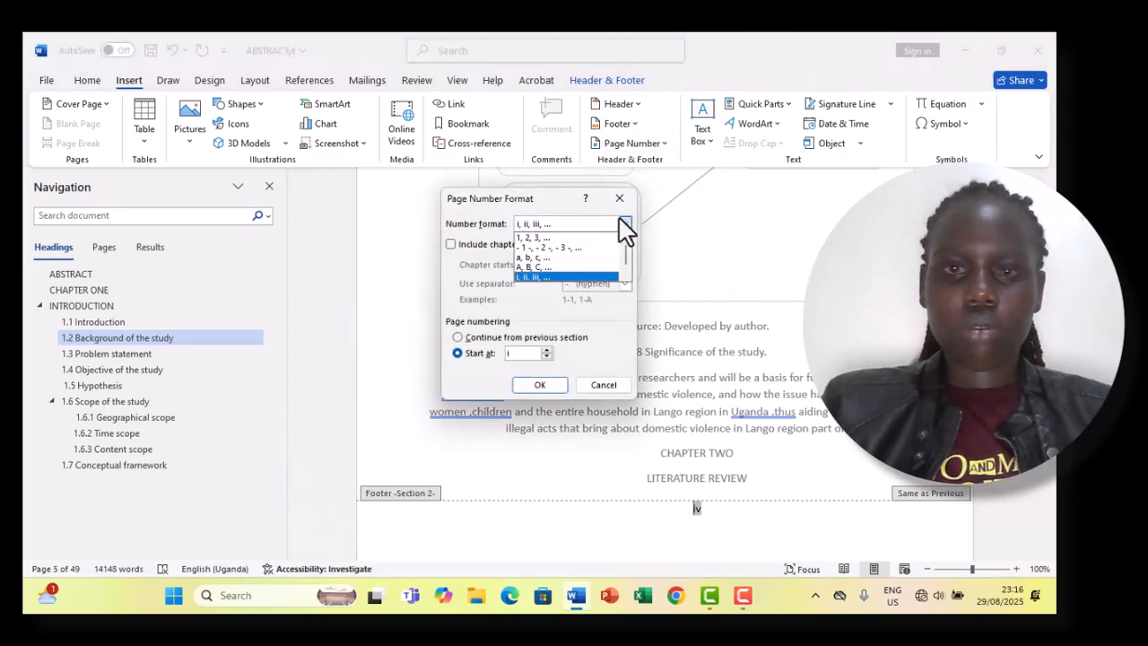
{"action": "left_click", "coordinate": [575, 238]}
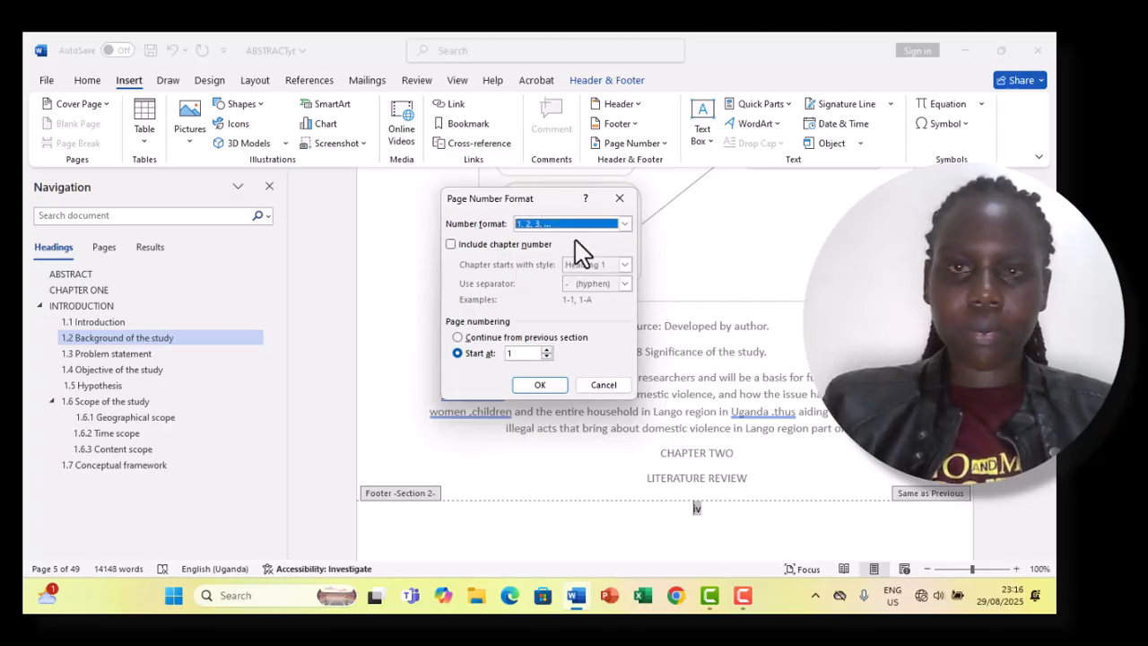
{"action": "left_click", "coordinate": [541, 385]}
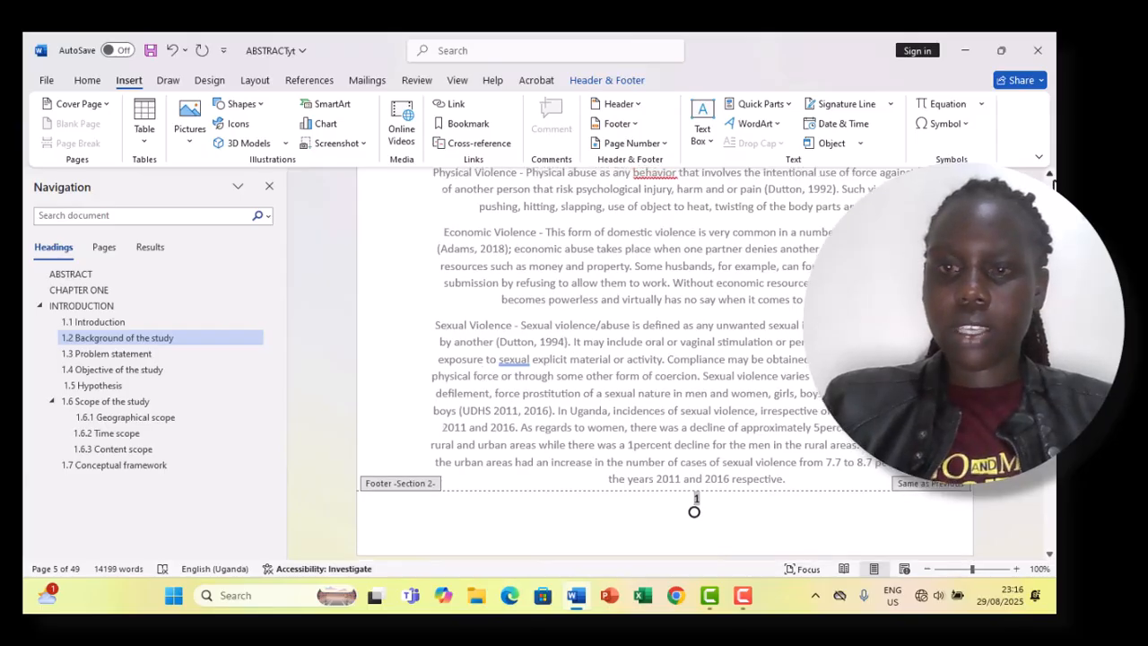
{"action": "triple_click", "coordinate": [329, 416]}
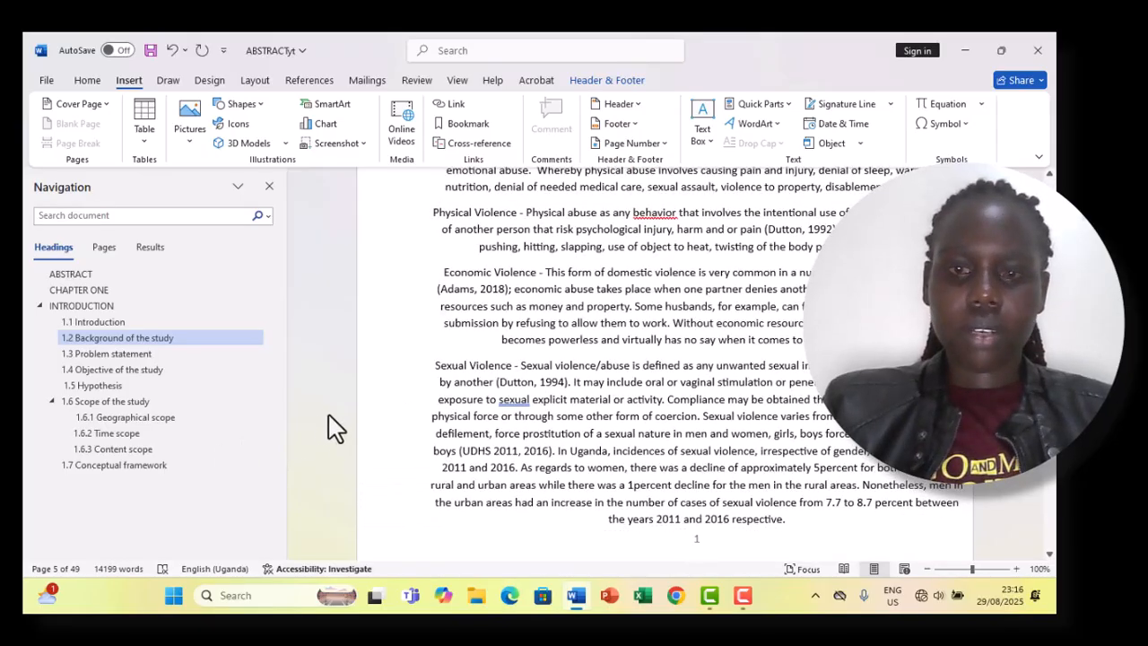
Insert a page break before the ABSTRACT heading to add an empty page at the start of the document
{"action": "left_click", "coordinate": [400, 287]}
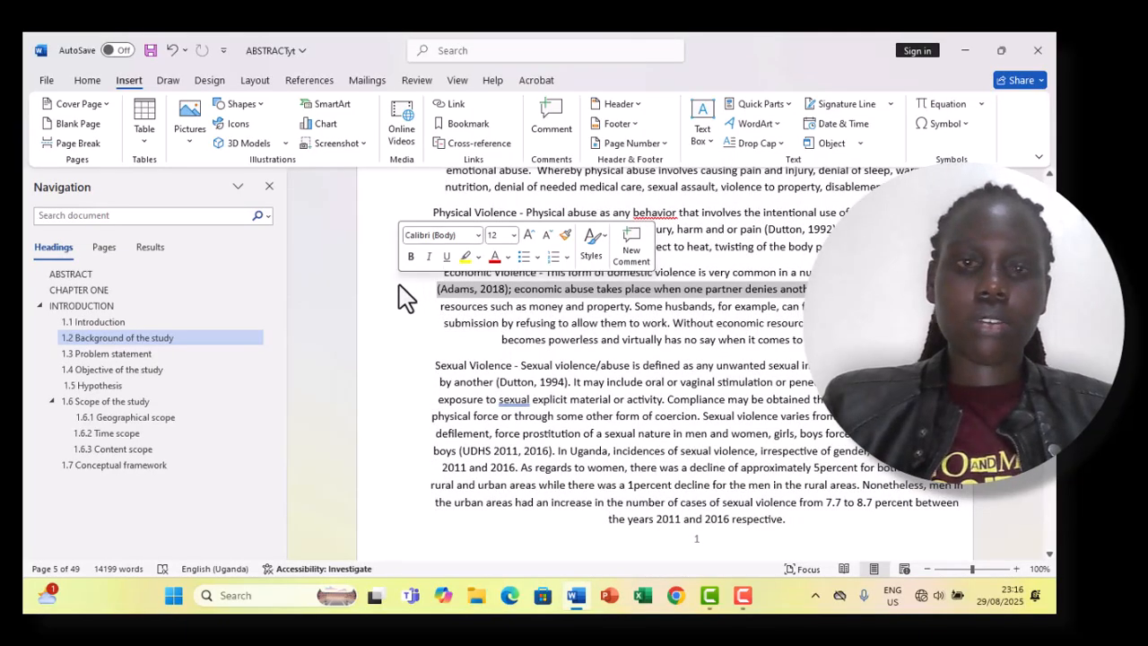
{"action": "left_click", "coordinate": [1049, 175]}
{"action": "scroll", "coordinate": [1049, 180], "scroll_direction": "up", "scroll_amount": 10}
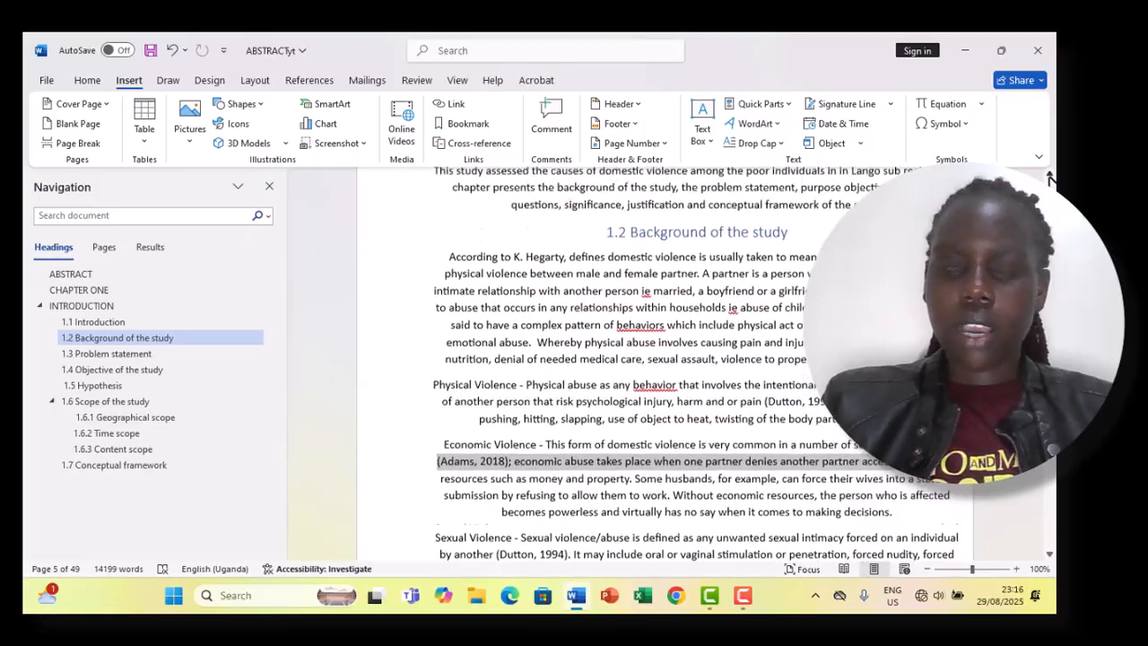
{"action": "scroll", "coordinate": [1049, 180], "scroll_direction": "up", "scroll_amount": 7}
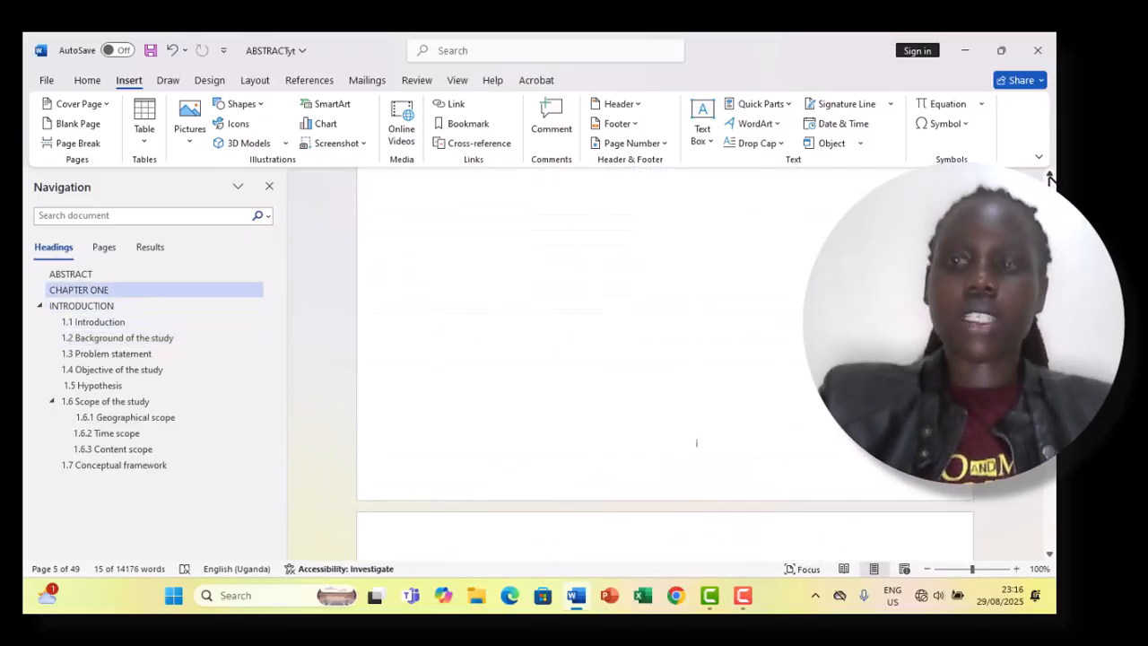
{"action": "scroll", "coordinate": [1049, 180], "scroll_direction": "up", "scroll_amount": 4}
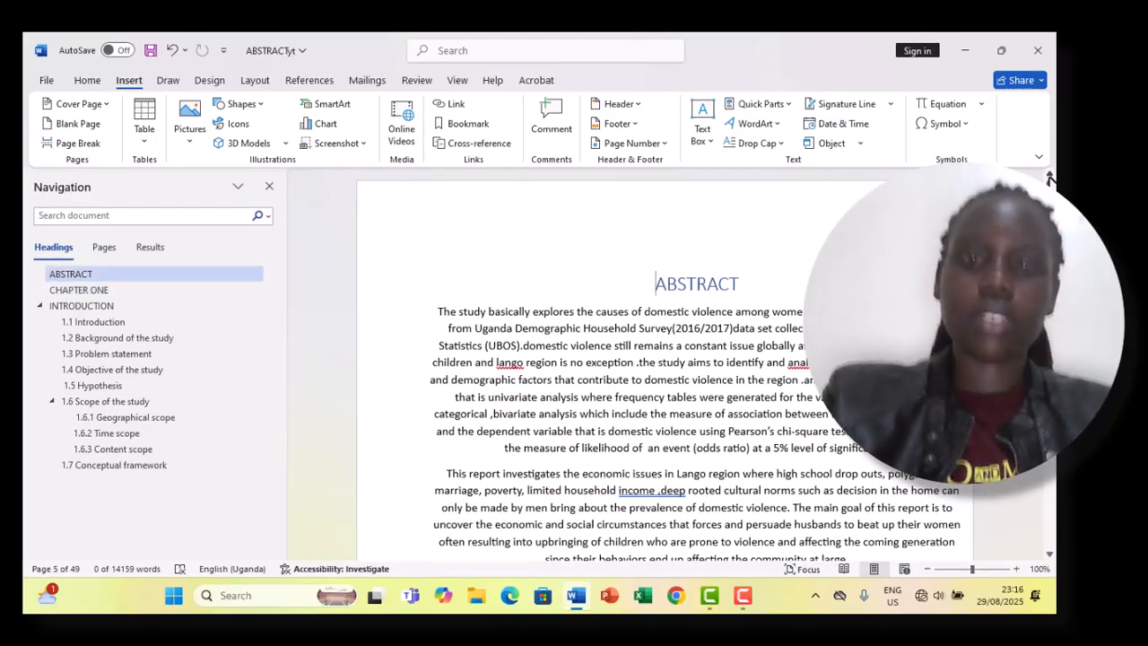
{"action": "left_click", "coordinate": [655, 285]}
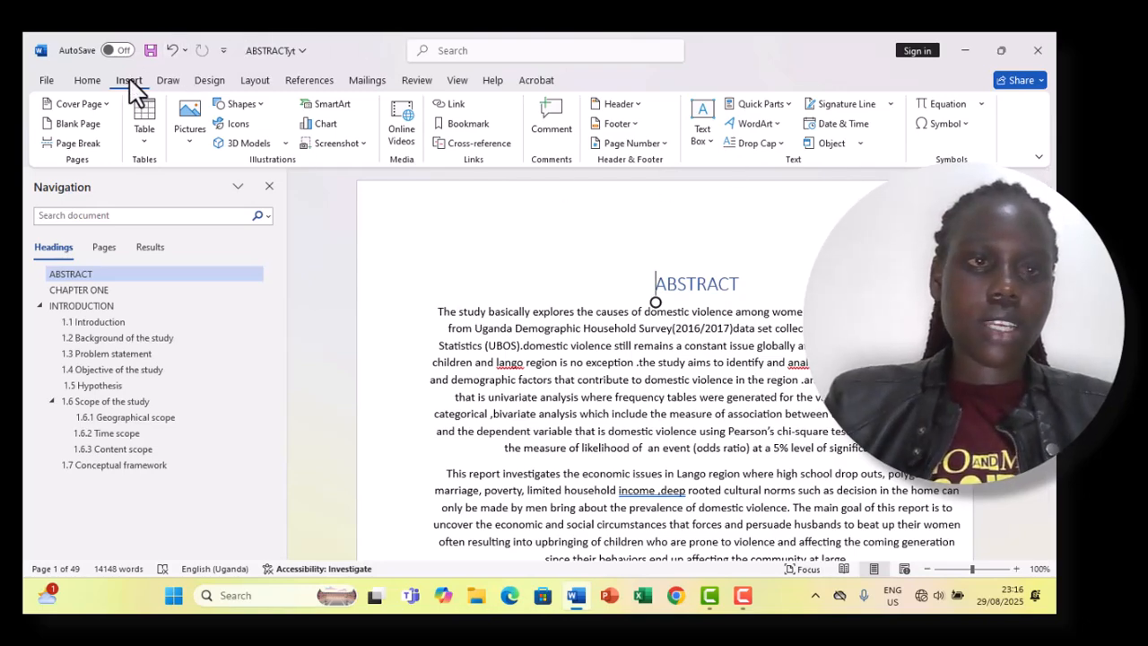
{"action": "left_click", "coordinate": [94, 145]}
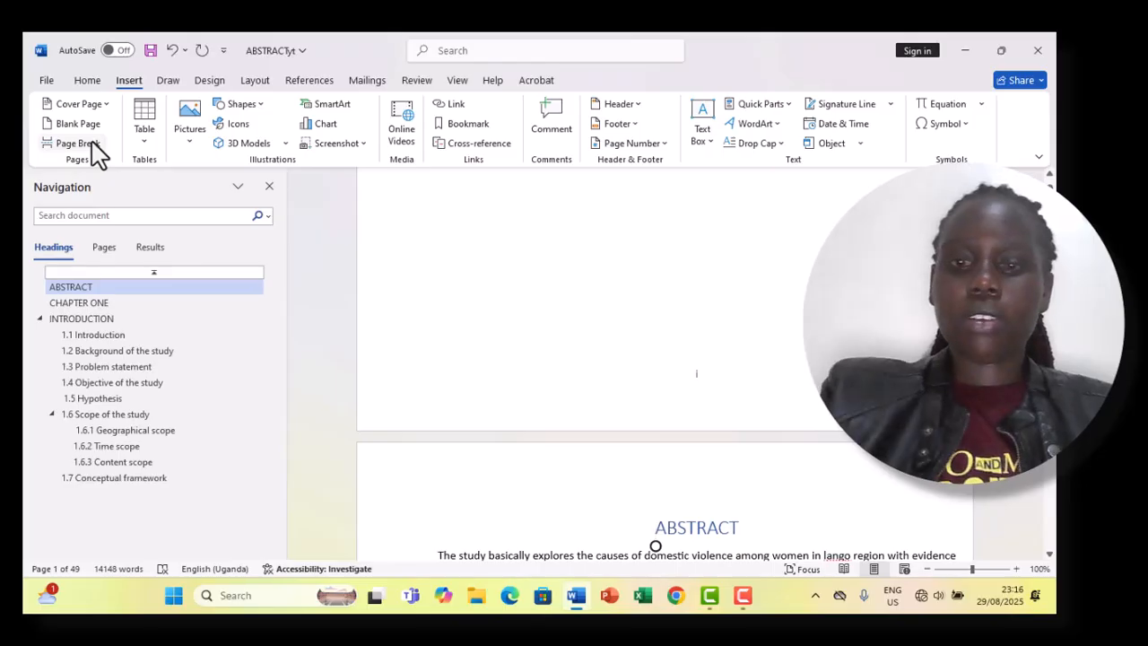
{"action": "left_click", "coordinate": [92, 143]}
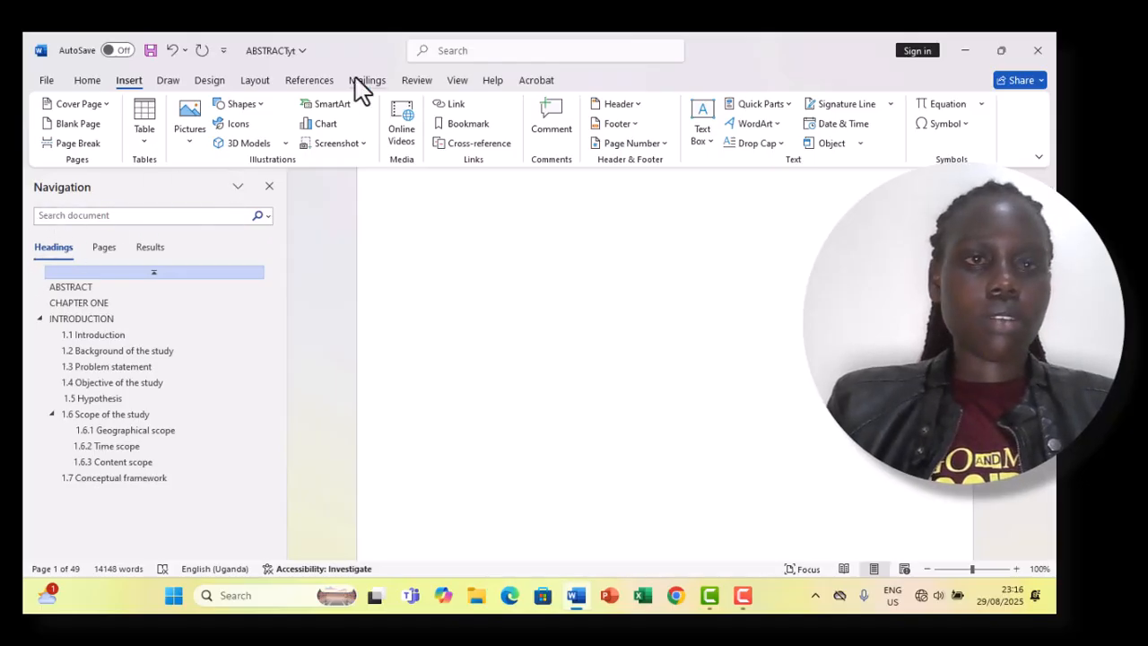
Insert a custom table of contents with page numbers and three heading levels just before the ABSTRACT heading
{"action": "left_click", "coordinate": [306, 83]}
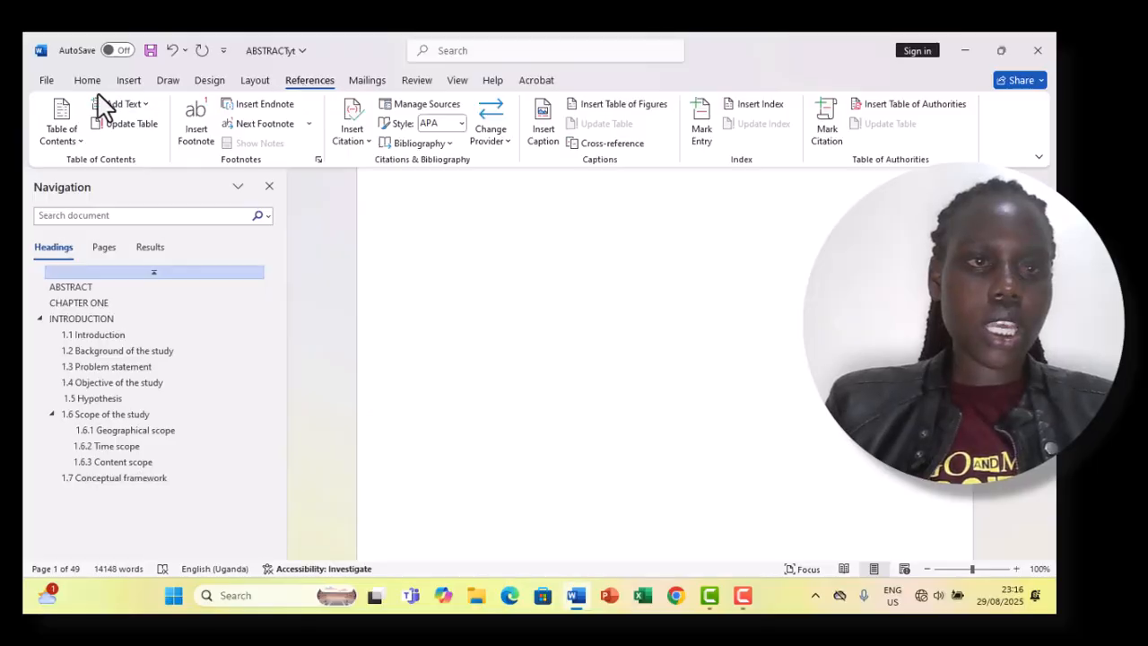
{"action": "left_click", "coordinate": [55, 130]}
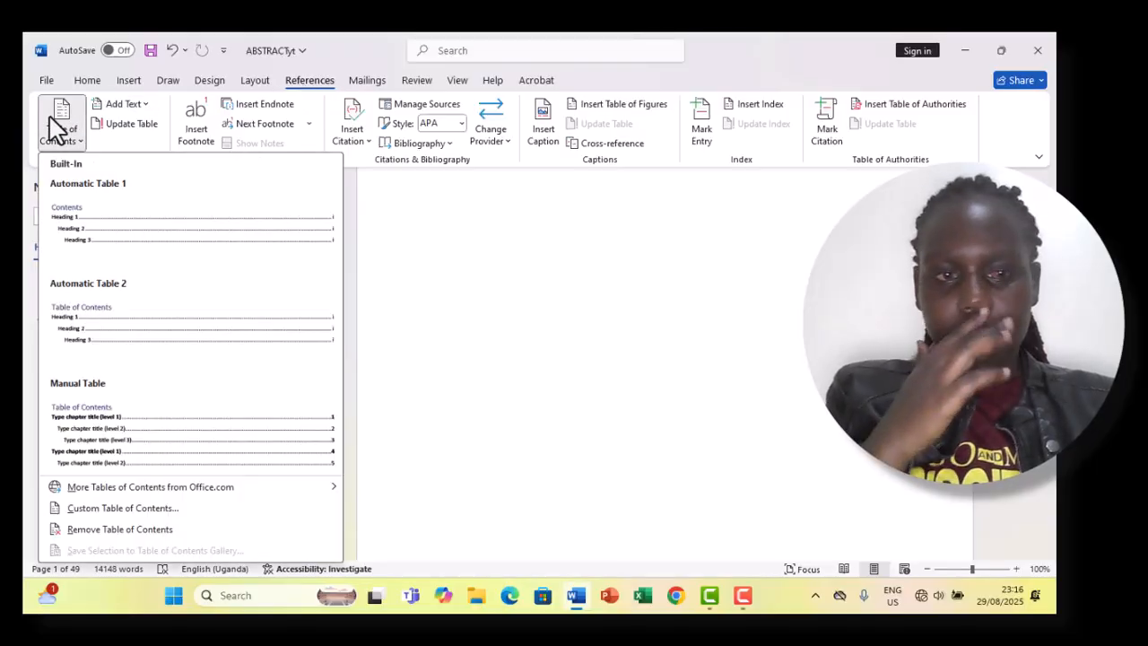
{"action": "left_click", "coordinate": [166, 508]}
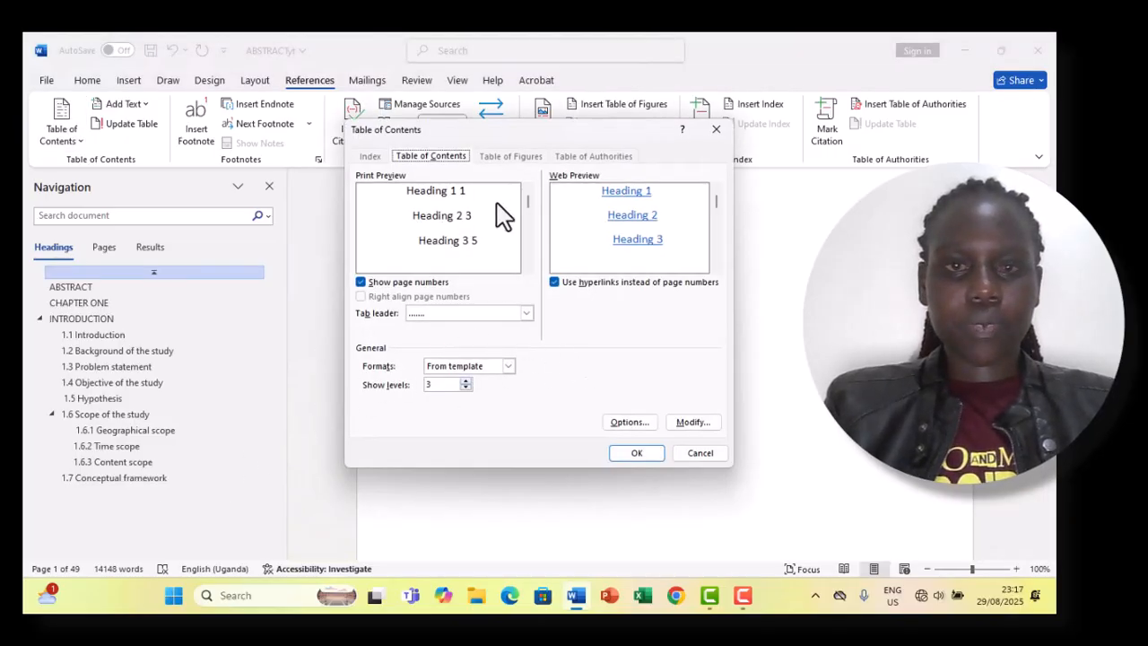
{"action": "left_click", "coordinate": [636, 453]}
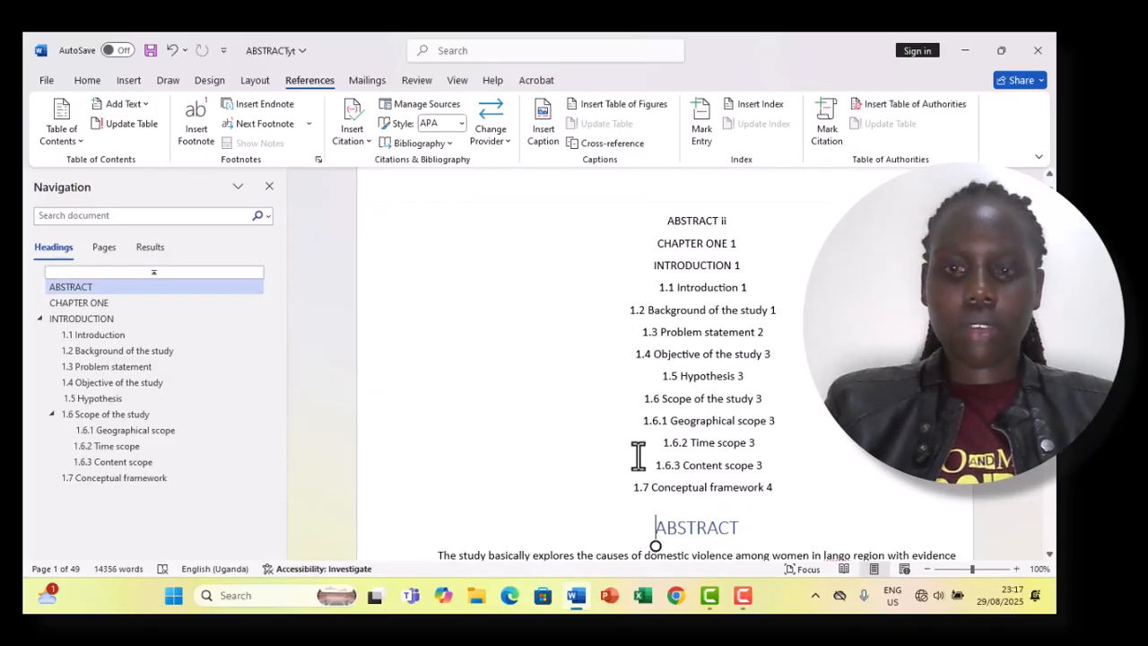
{"action": "left_click", "coordinate": [1050, 177]}
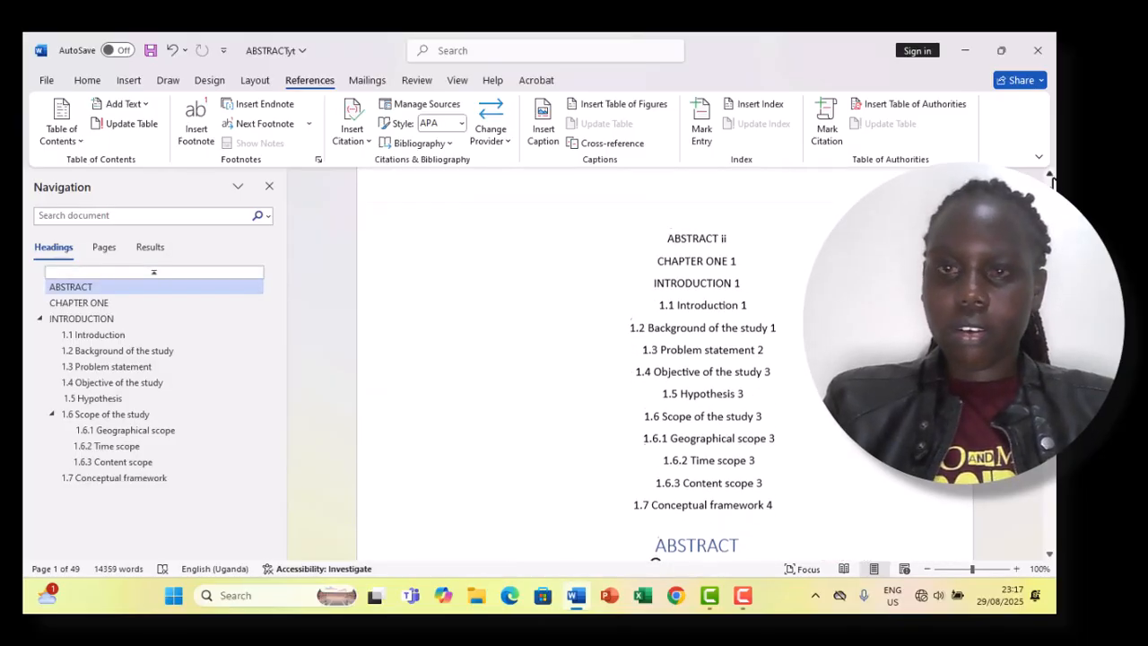
{"action": "left_click", "coordinate": [1051, 177]}
{"action": "left_click", "coordinate": [1051, 176]}
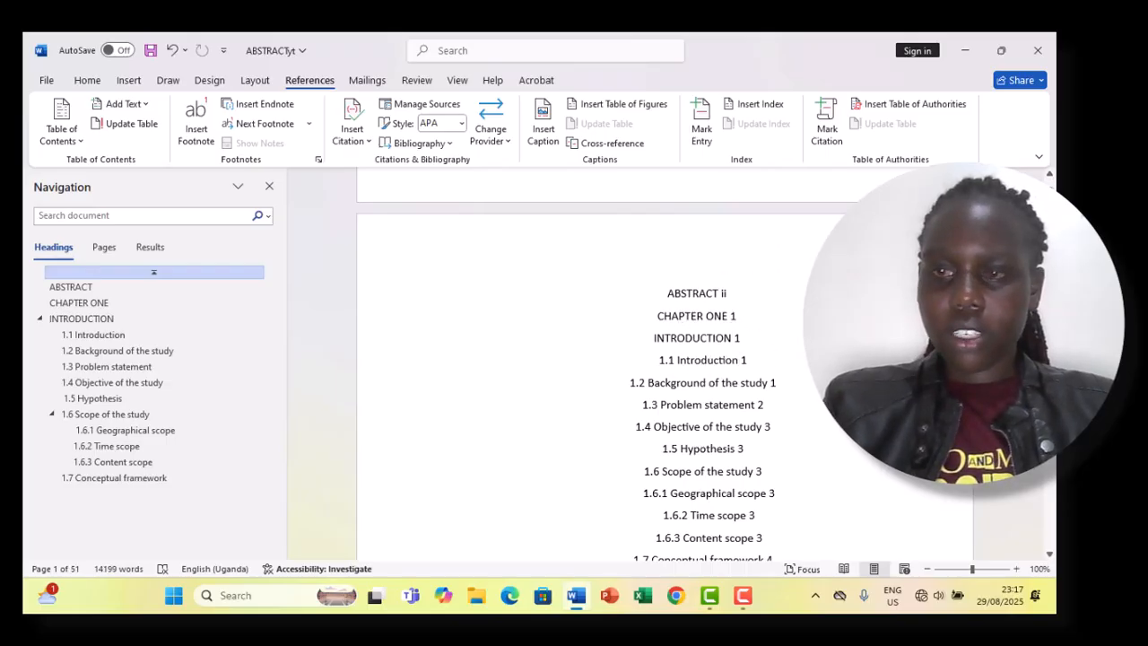
Examine the footer page numbers from the abstract pages through Chapter One to check the numbering of both sections
{"action": "scroll", "coordinate": [663, 363], "scroll_direction": "down", "scroll_amount": 20}
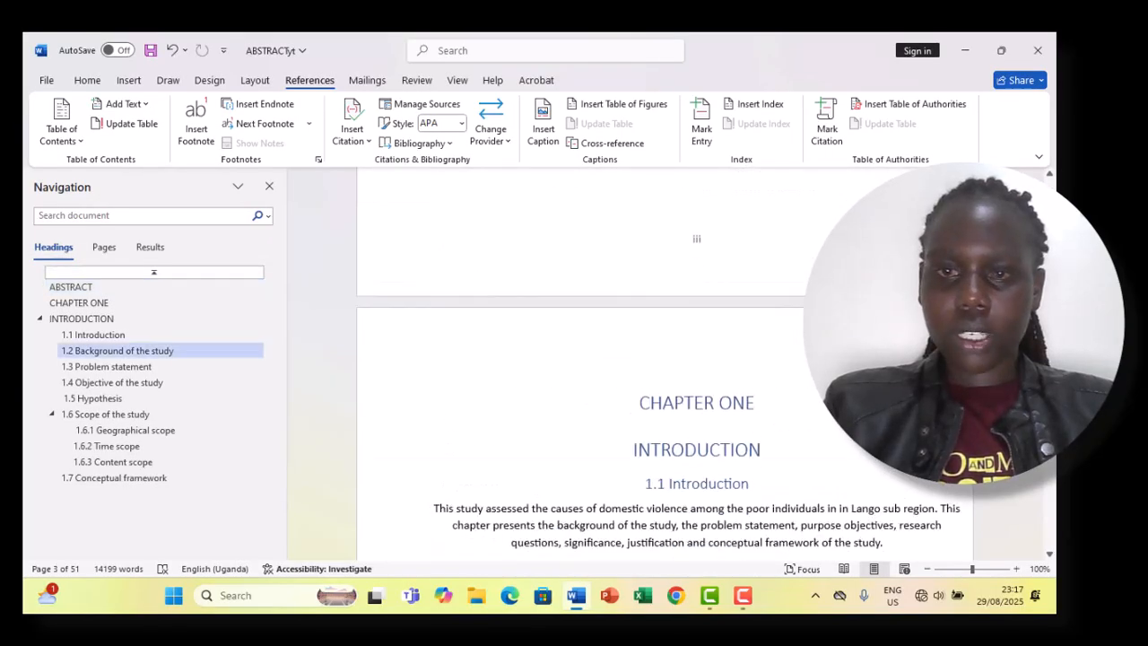
{"action": "scroll", "coordinate": [663, 363], "scroll_direction": "down", "scroll_amount": 15}
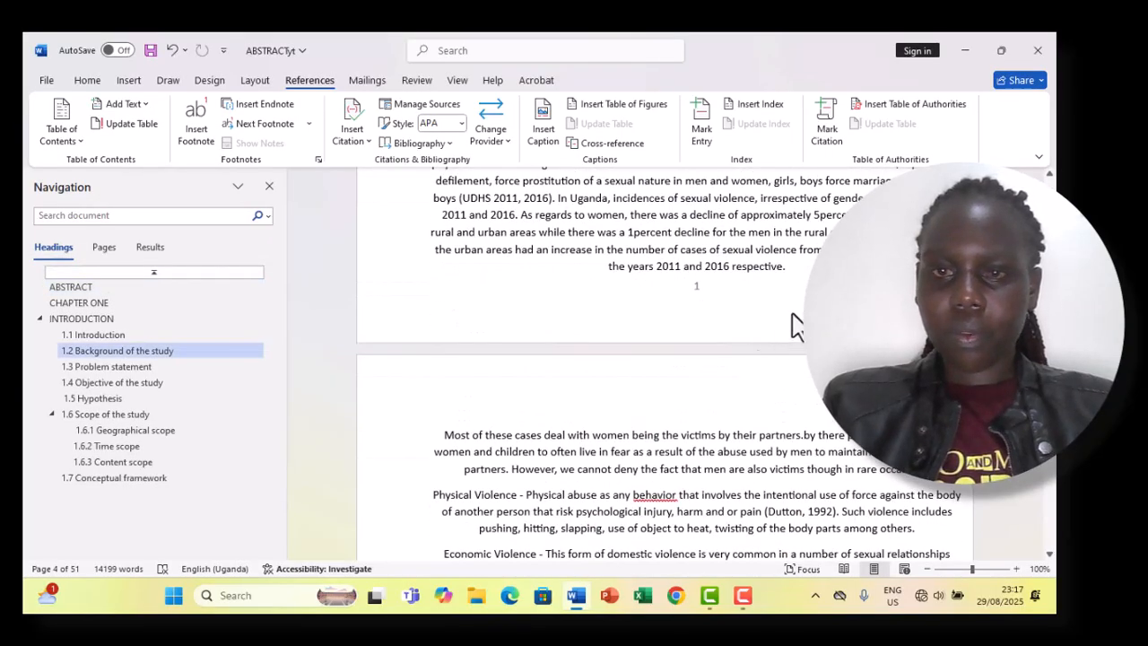
{"action": "scroll", "coordinate": [664, 363], "scroll_direction": "down", "scroll_amount": 10}
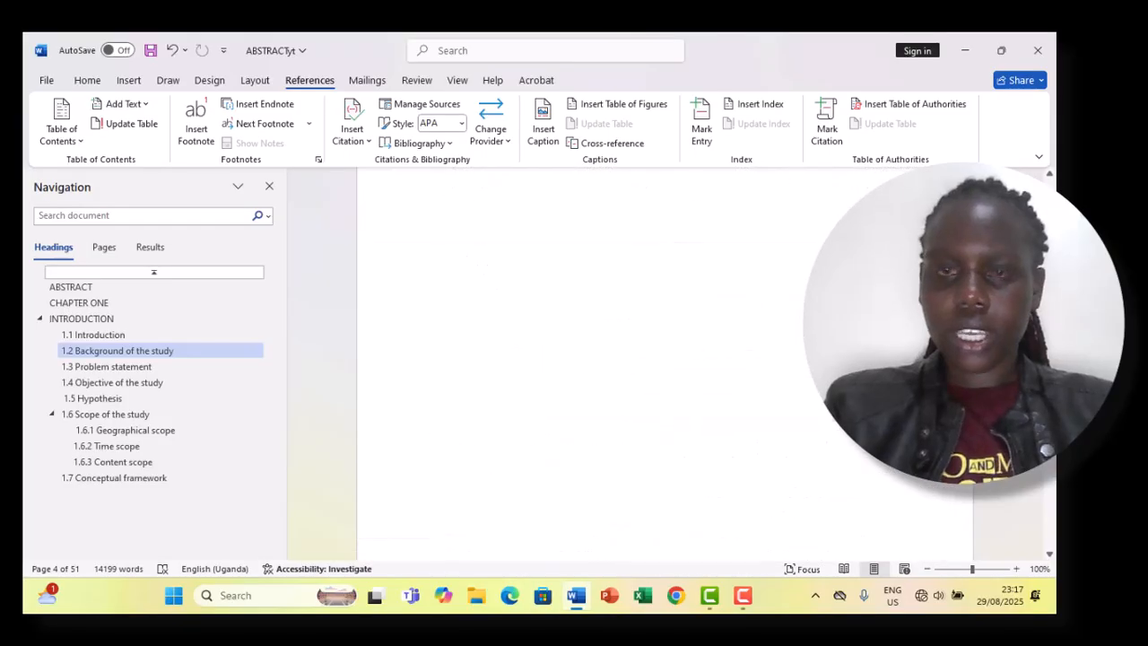
{"action": "scroll", "coordinate": [663, 364], "scroll_direction": "down", "scroll_amount": 12}
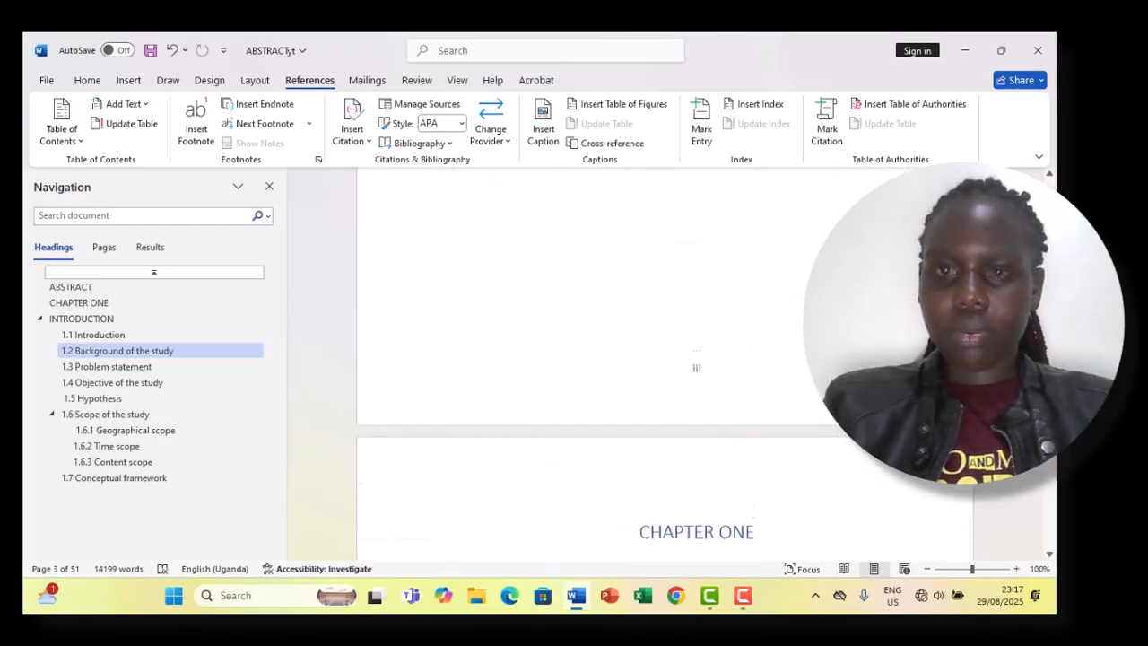
{"action": "scroll", "coordinate": [1051, 175], "scroll_direction": "up", "scroll_amount": 3}
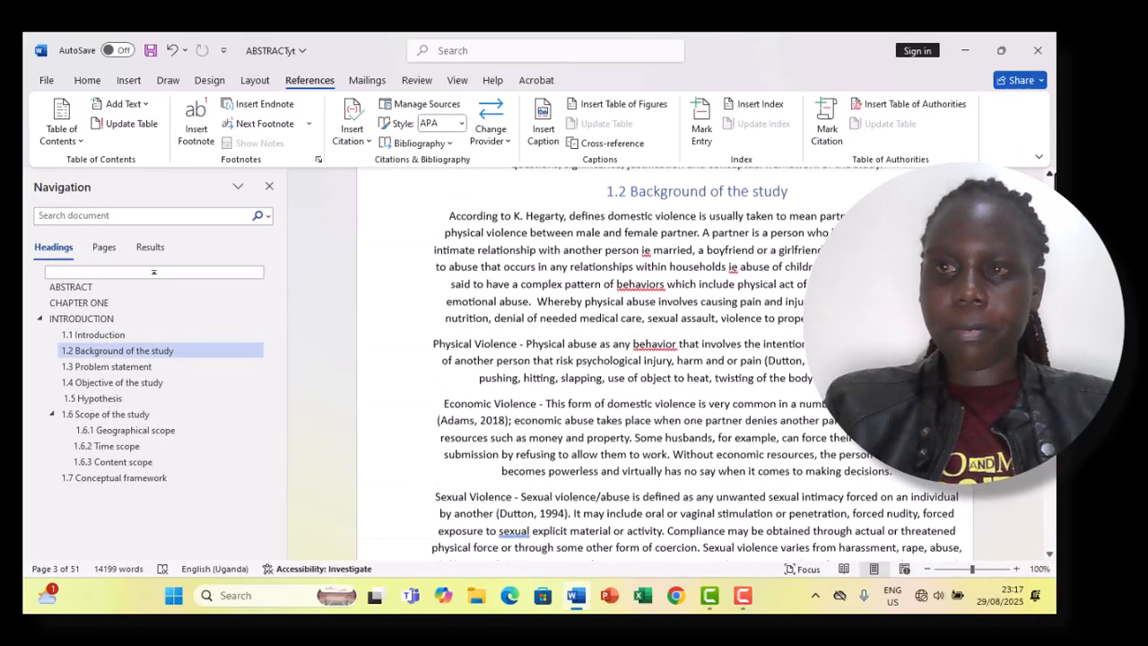
{"action": "scroll", "coordinate": [1051, 178], "scroll_direction": "up", "scroll_amount": 5}
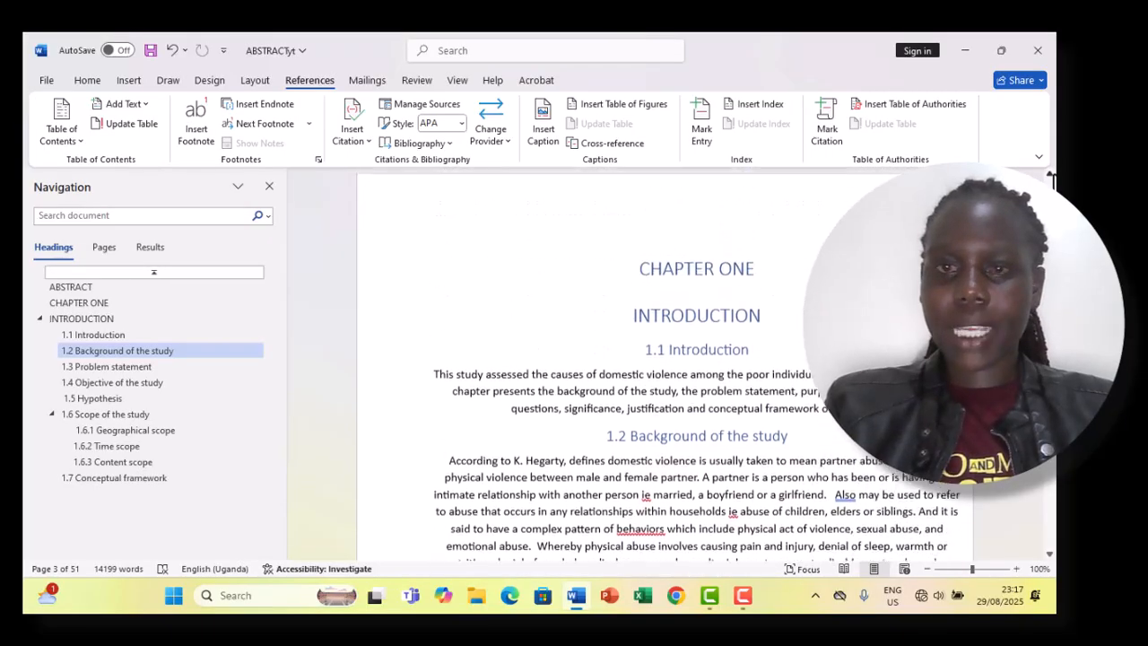
{"action": "scroll", "coordinate": [1053, 180], "scroll_direction": "up", "scroll_amount": 3}
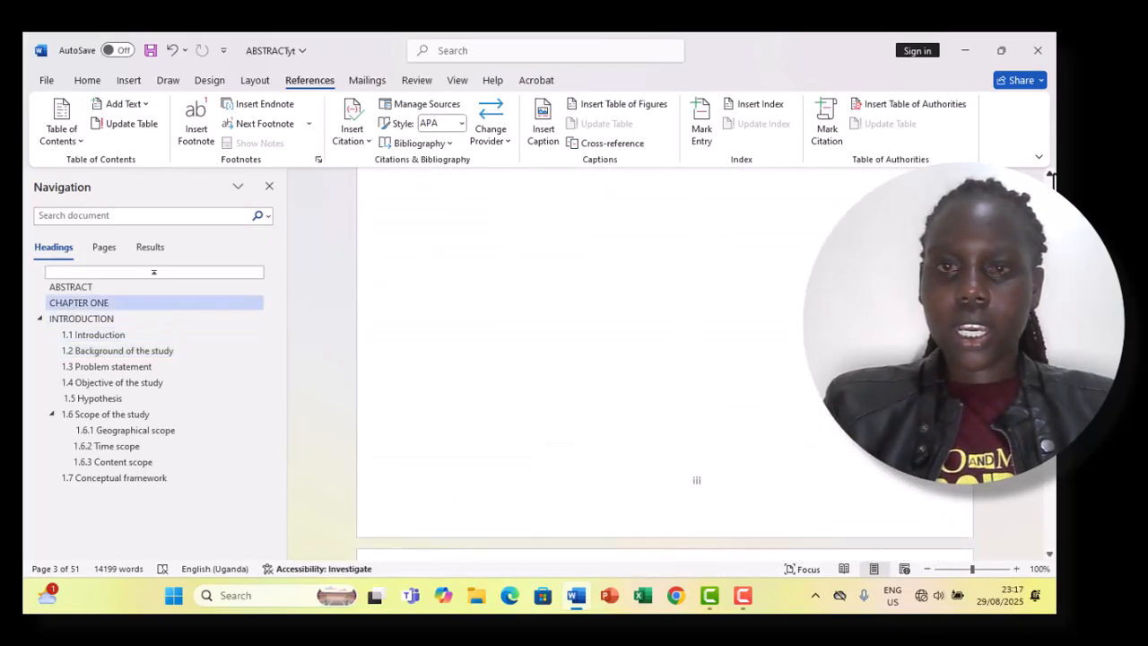
{"action": "scroll", "coordinate": [1051, 178], "scroll_direction": "up", "scroll_amount": 4}
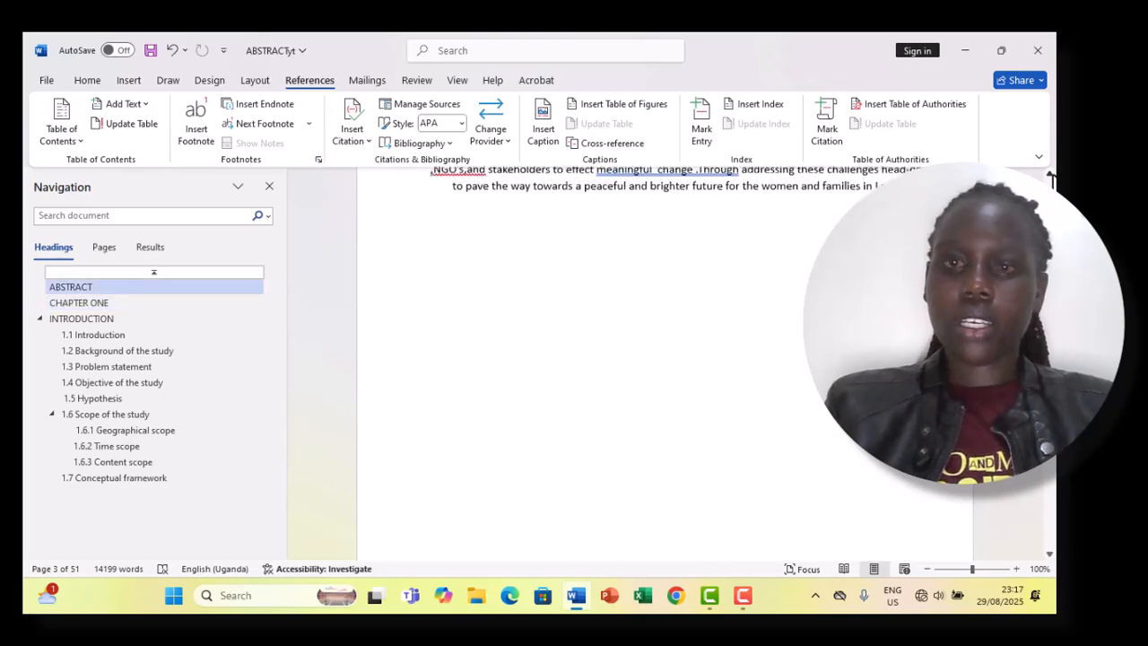
{"action": "scroll", "coordinate": [1050, 179], "scroll_direction": "up", "scroll_amount": 5}
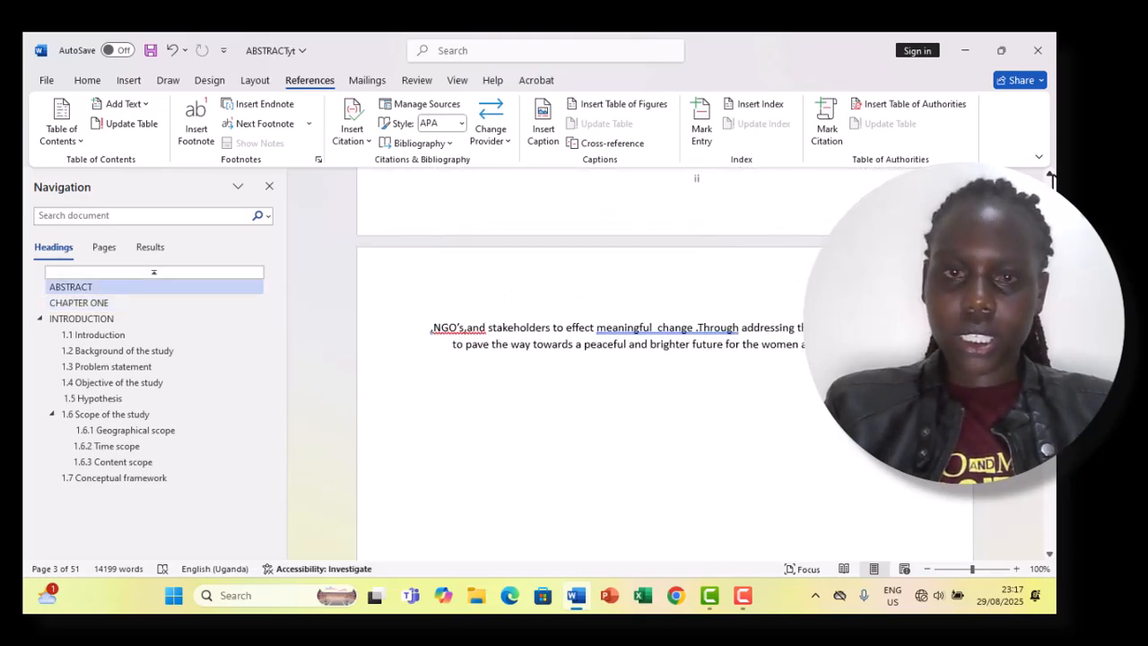
{"action": "scroll", "coordinate": [1051, 183], "scroll_direction": "up", "scroll_amount": 8}
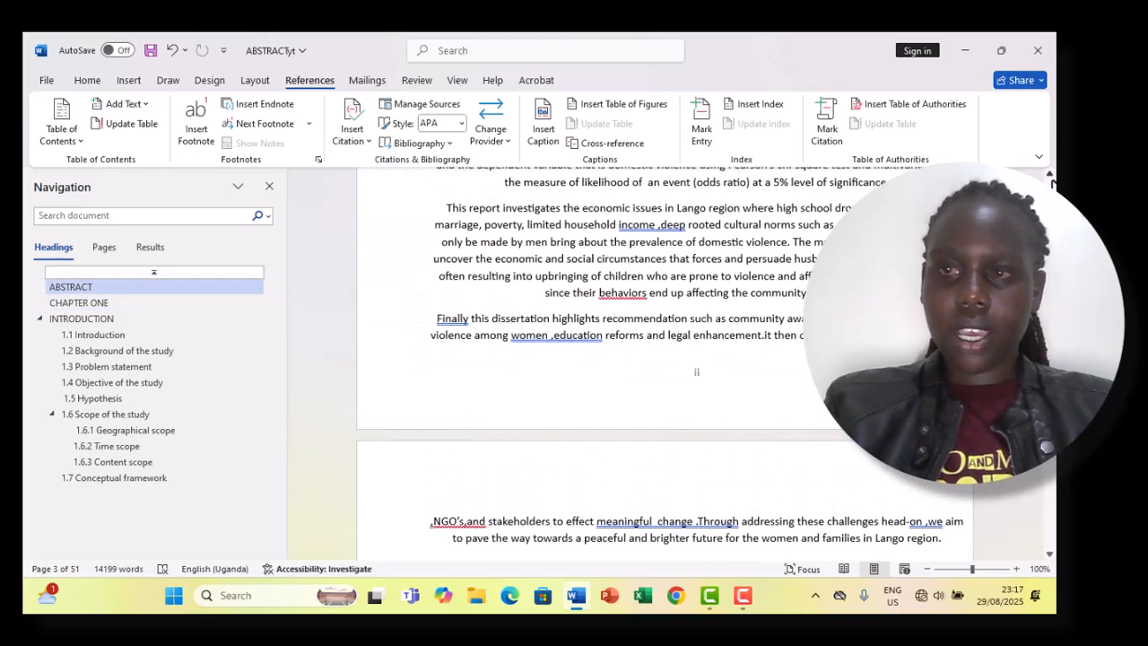
{"action": "left_click_drag", "start_coordinate": [1050, 185], "coordinate": [1051, 212]}
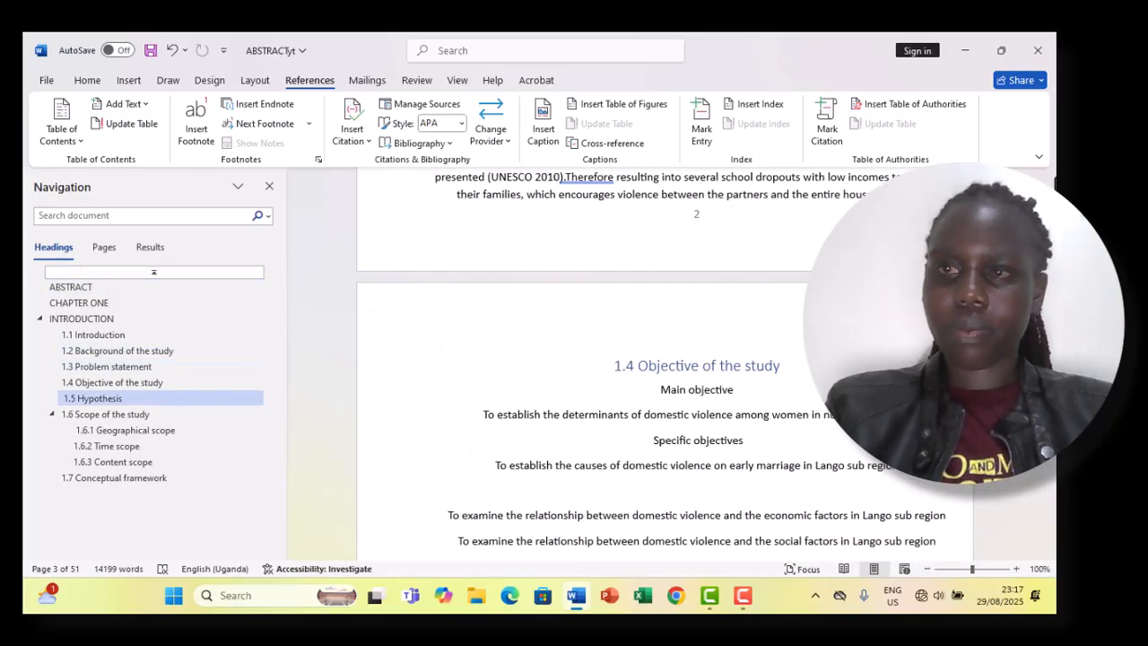
{"action": "left_click_drag", "start_coordinate": [1050, 212], "coordinate": [1052, 185]}
Compare the table of contents entries with the page numbers of the ABSTRACT and Chapter One headings
{"action": "left_click", "coordinate": [654, 509]}
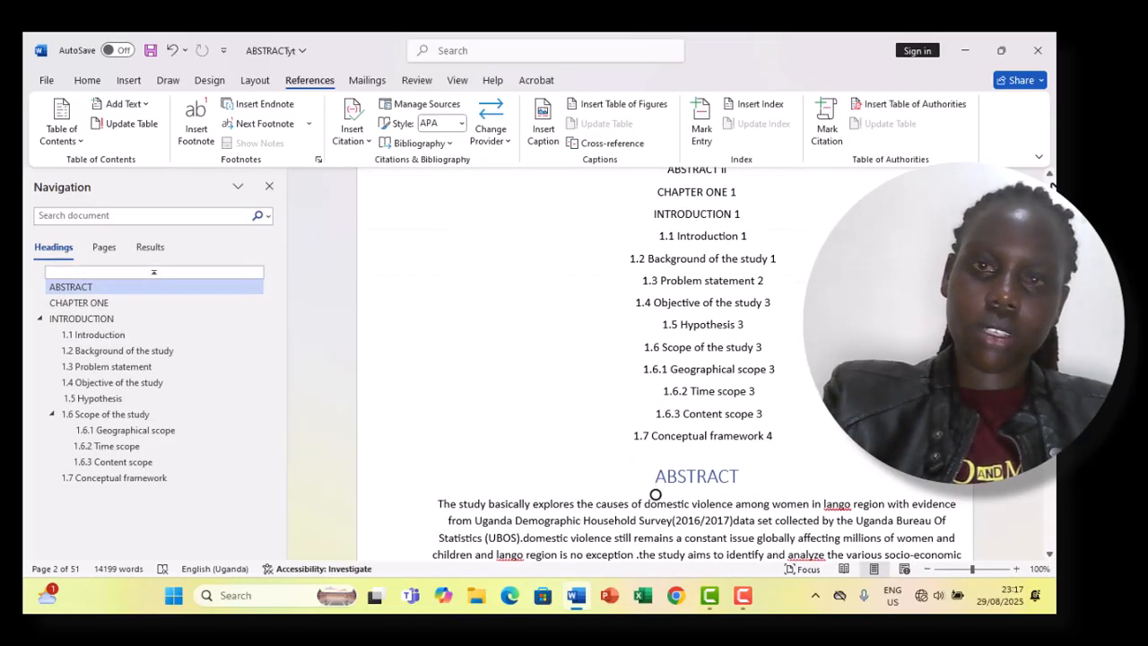
{"action": "scroll", "coordinate": [697, 385], "scroll_direction": "down", "scroll_amount": 1}
{"action": "scroll", "coordinate": [696, 385], "scroll_direction": "up", "scroll_amount": 1}
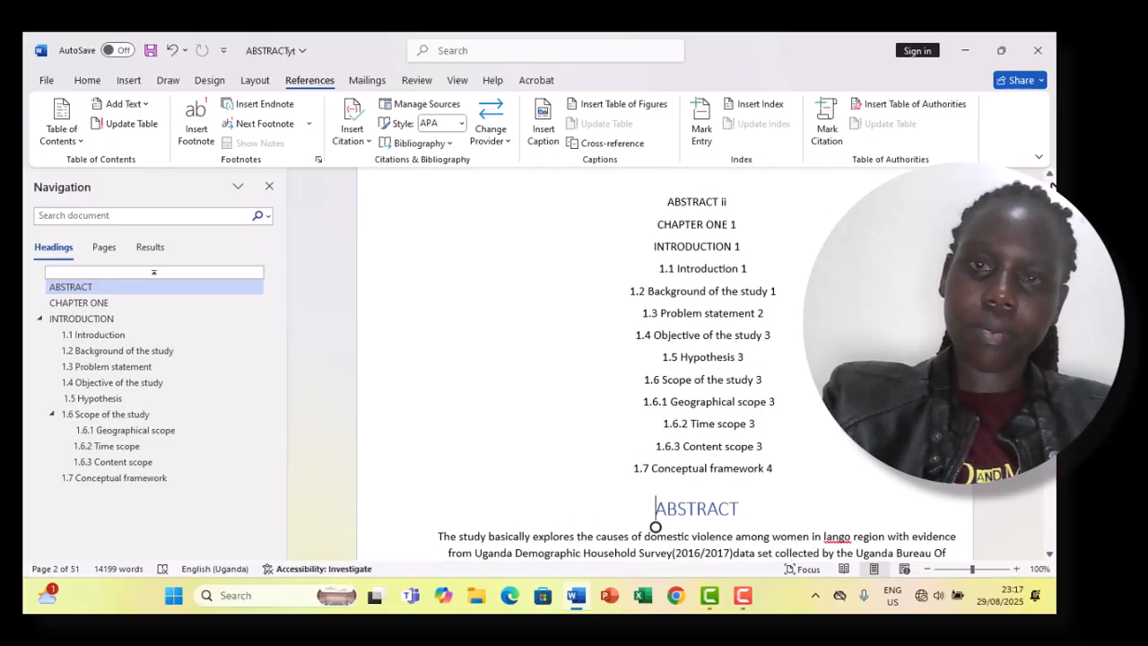
{"action": "scroll", "coordinate": [697, 385], "scroll_direction": "down", "scroll_amount": 6}
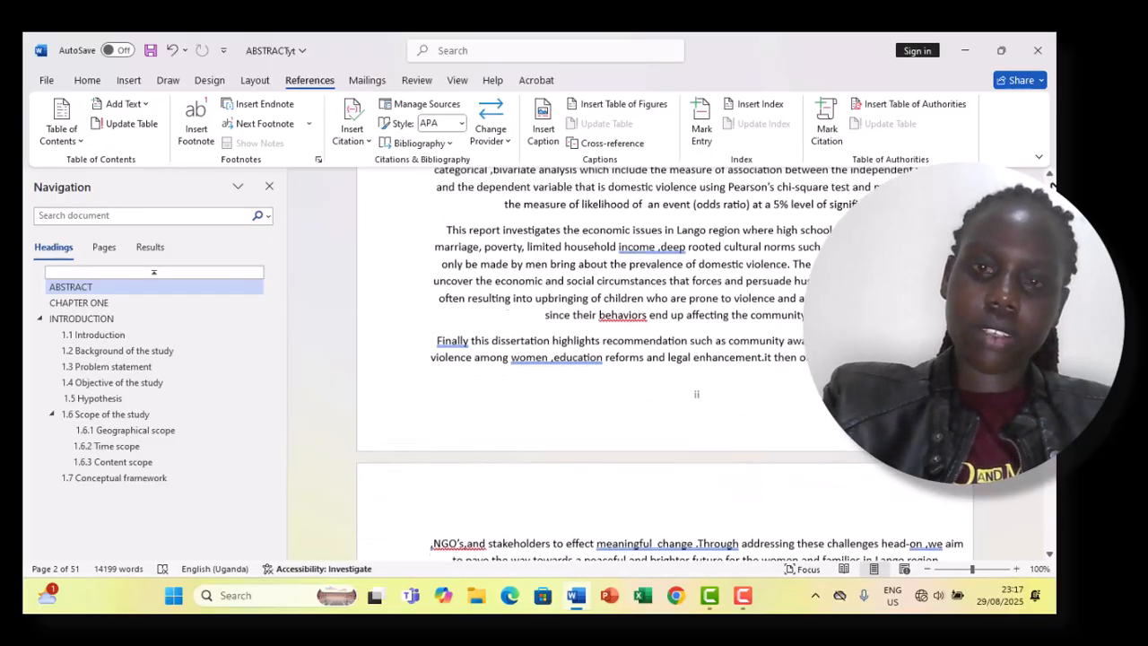
{"action": "scroll", "coordinate": [697, 386], "scroll_direction": "up", "scroll_amount": 10}
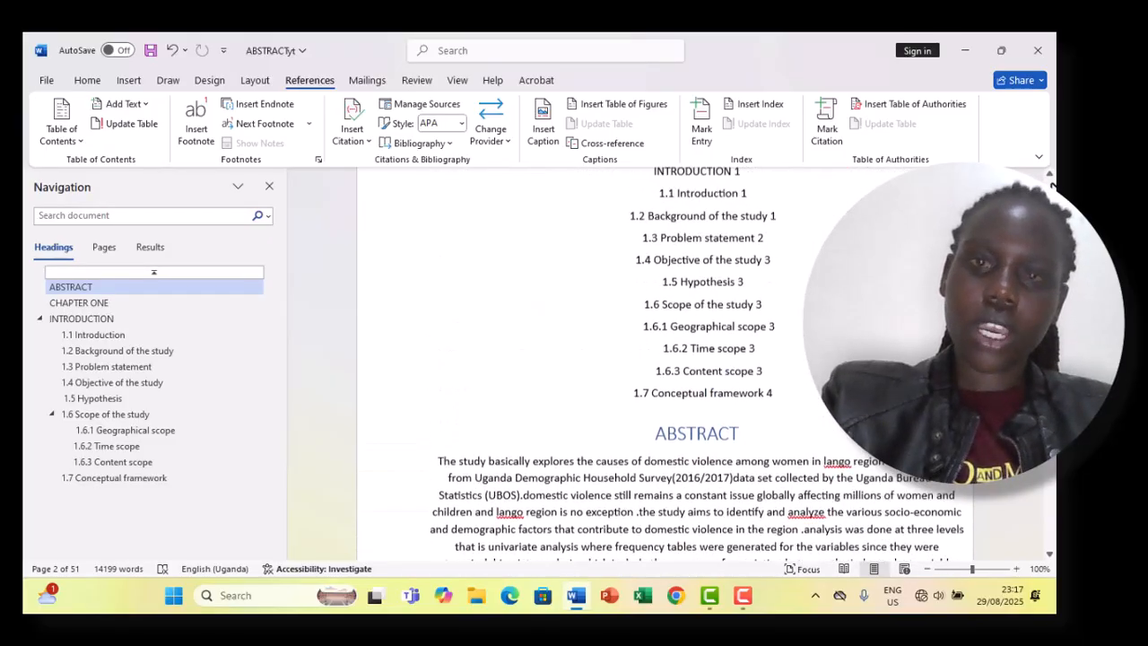
{"action": "scroll", "coordinate": [696, 386], "scroll_direction": "down", "scroll_amount": 10}
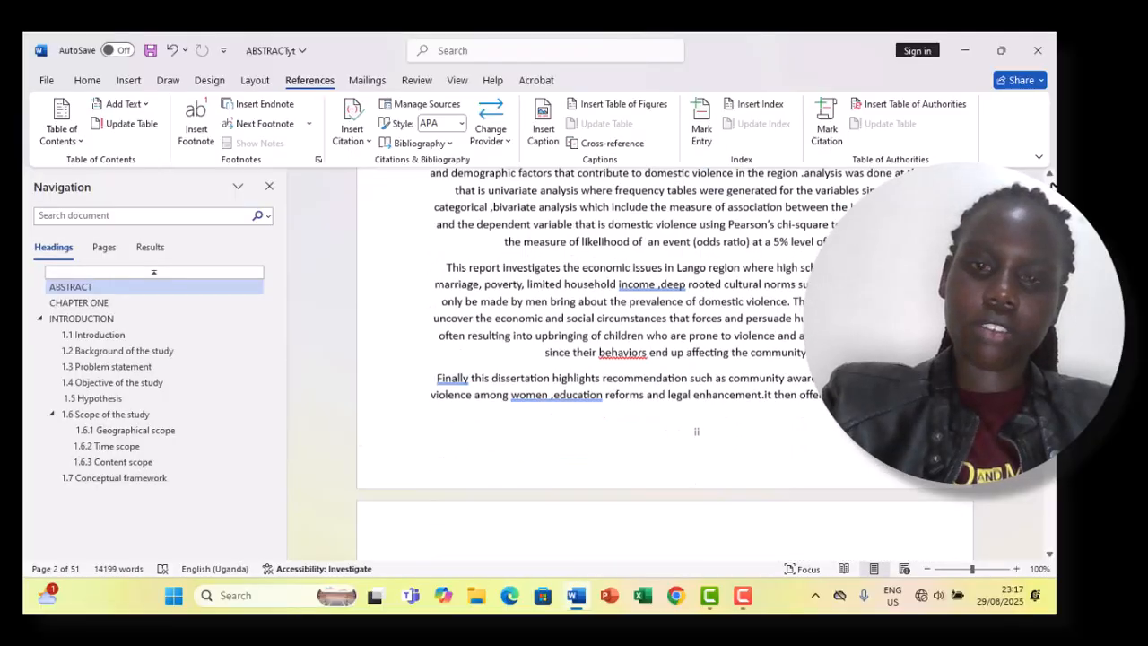
{"action": "scroll", "coordinate": [697, 385], "scroll_direction": "down", "scroll_amount": 10}
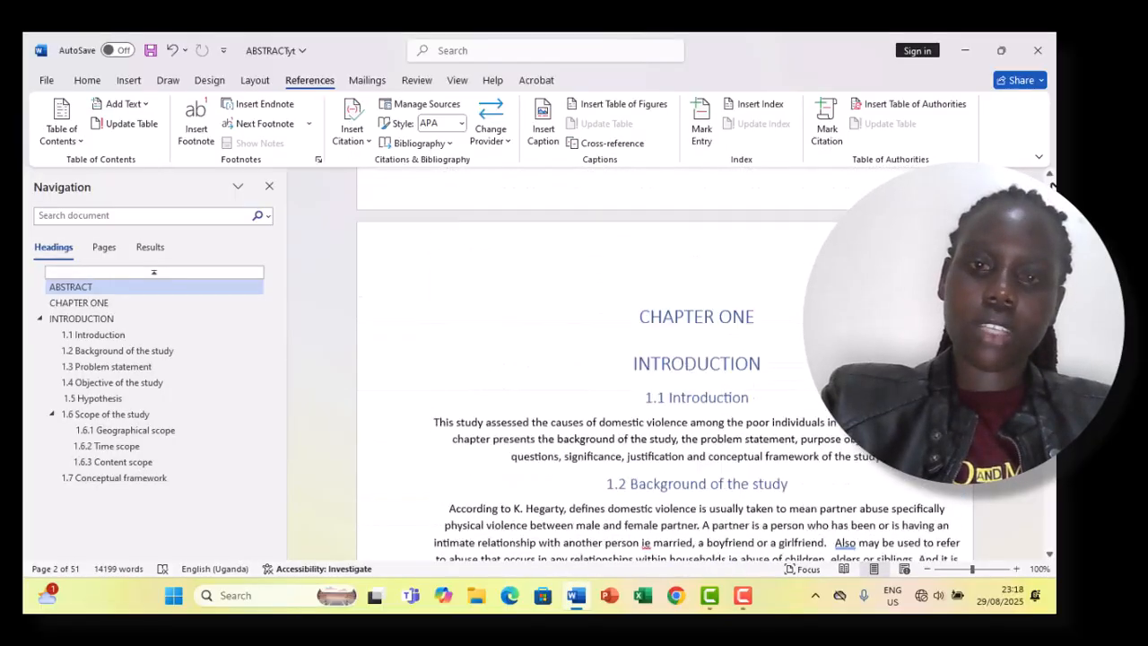
{"action": "scroll", "coordinate": [696, 386], "scroll_direction": "down", "scroll_amount": 10}
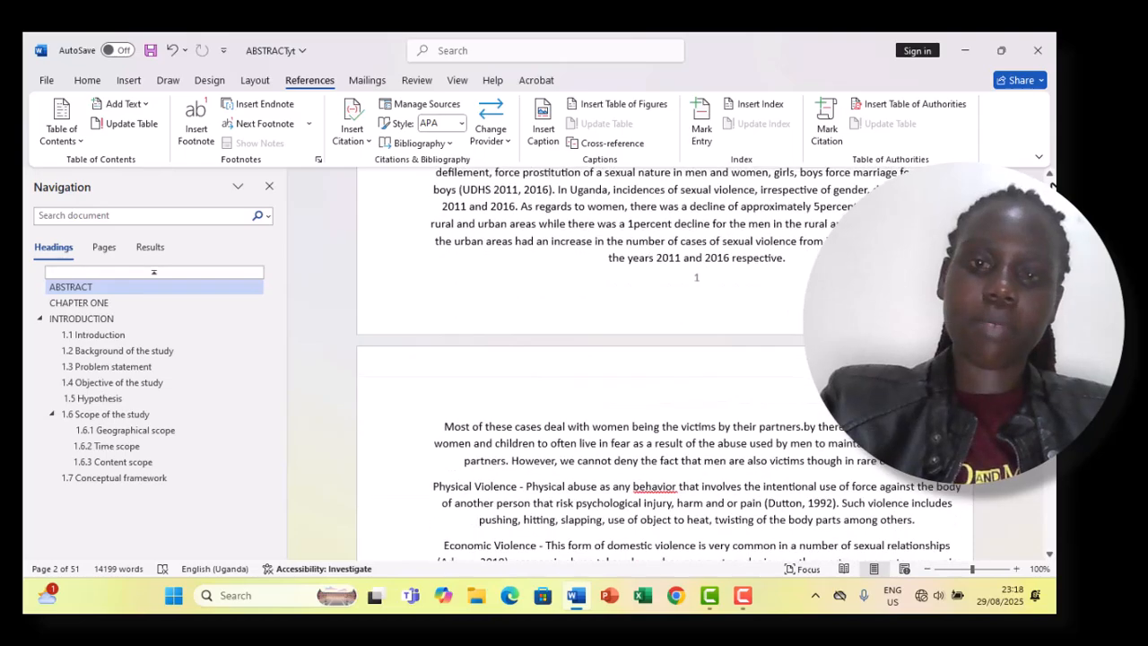
{"action": "scroll", "coordinate": [697, 386], "scroll_direction": "down", "scroll_amount": 8}
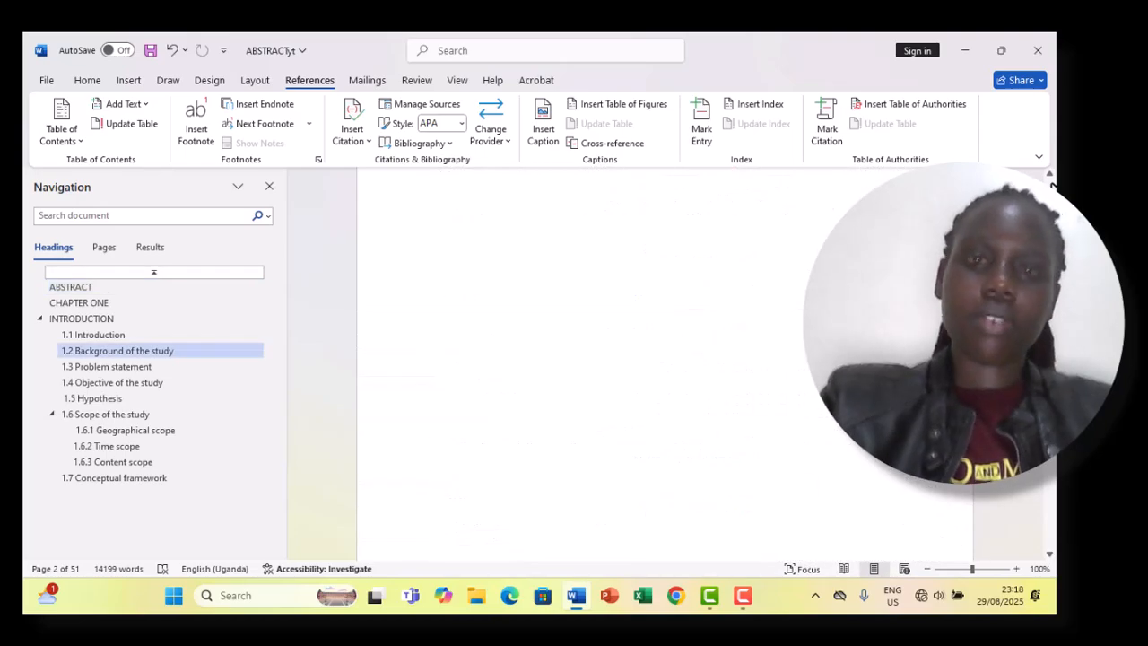
{"action": "left_click_drag", "start_coordinate": [1053, 186], "coordinate": [1050, 183]}
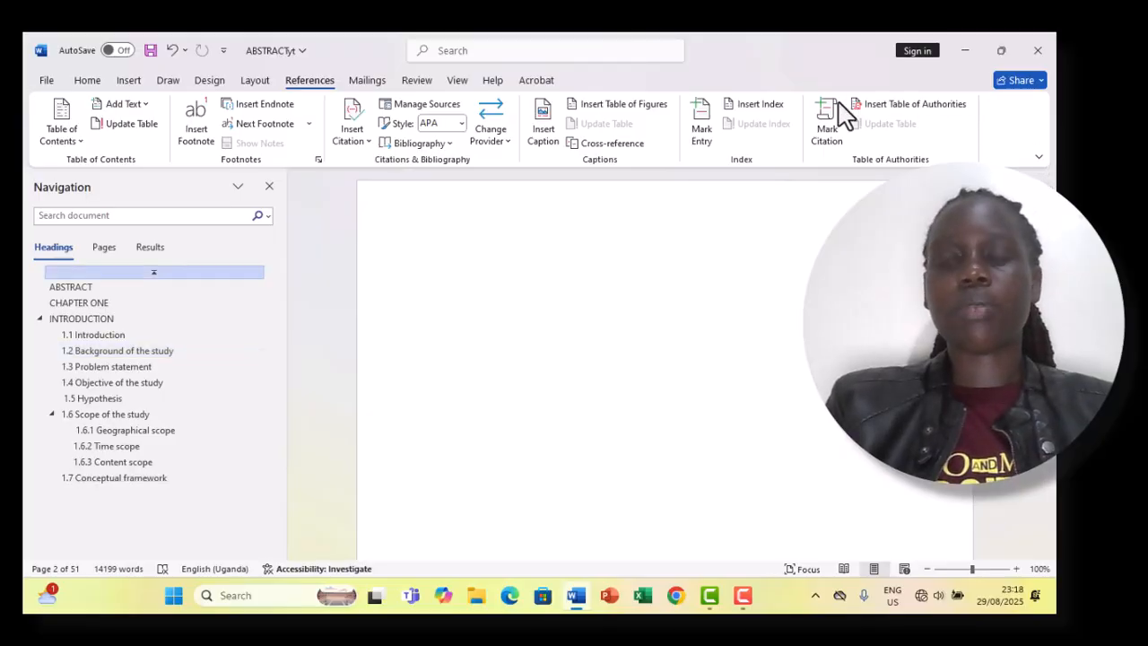